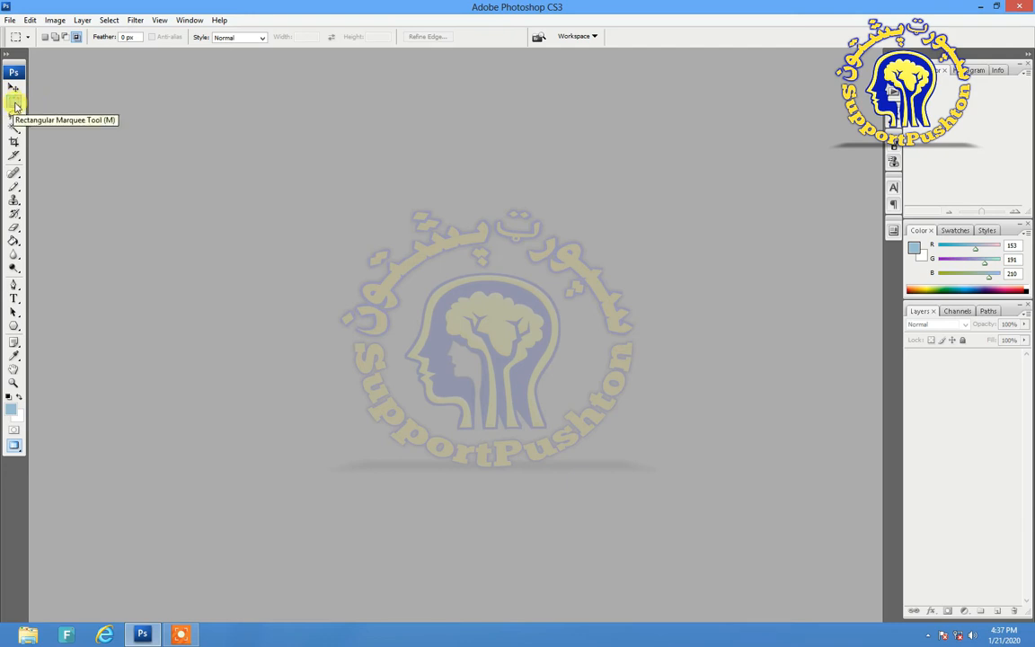
Activate the Rectangular Marquee tool and open the photo two_seabirds_flying_over_the_red_sea__egypt_by_sakuraaa_d4uwpdf-pre.jpg
left_click(16, 107)
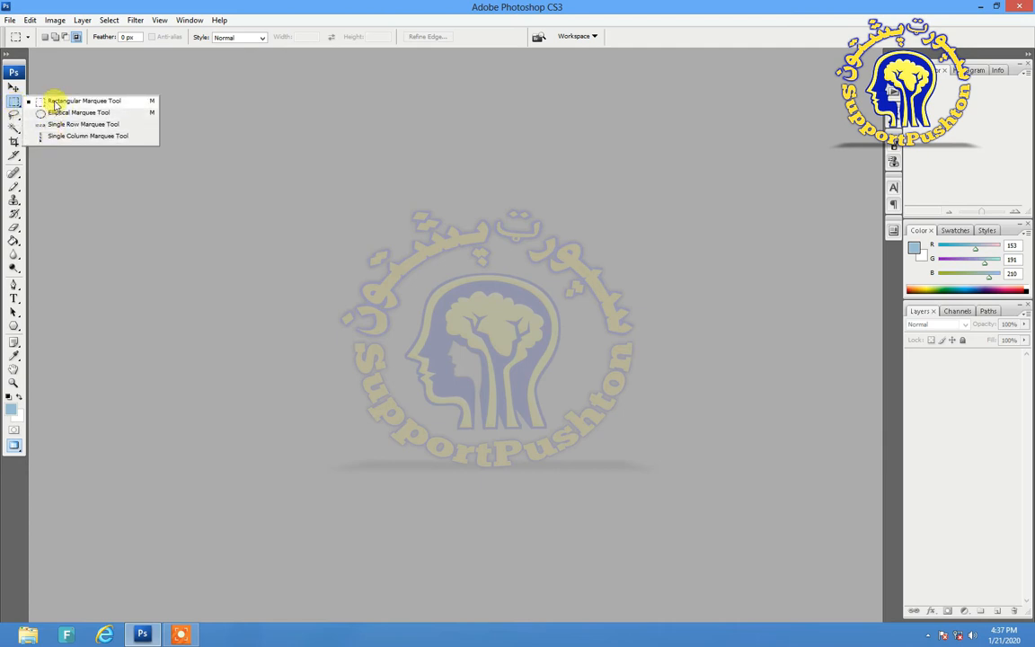
left_click(55, 105)
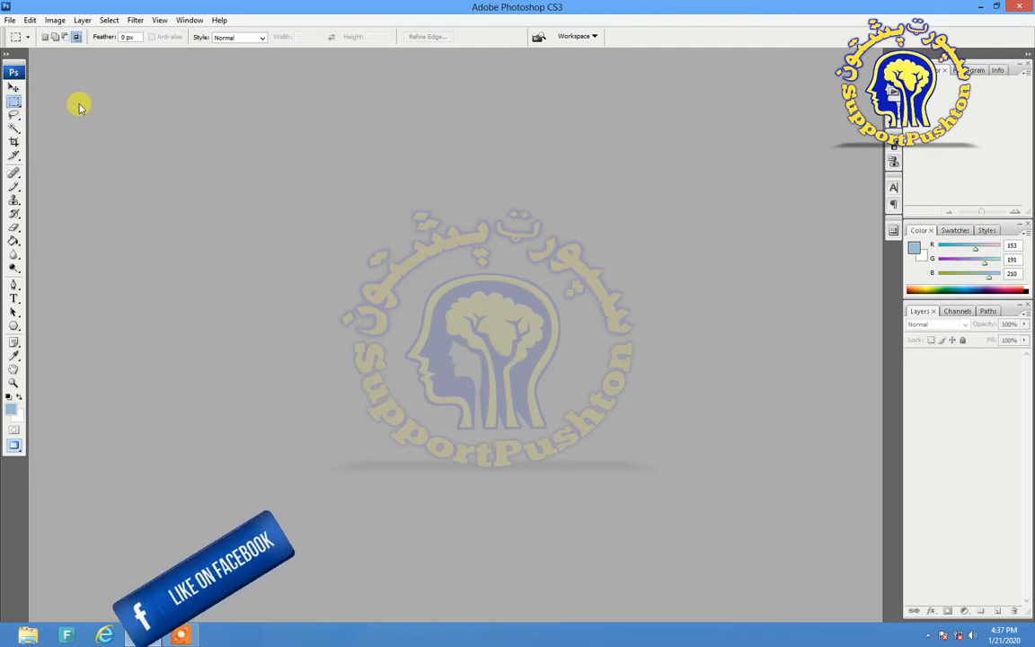
key("ctrl+o")
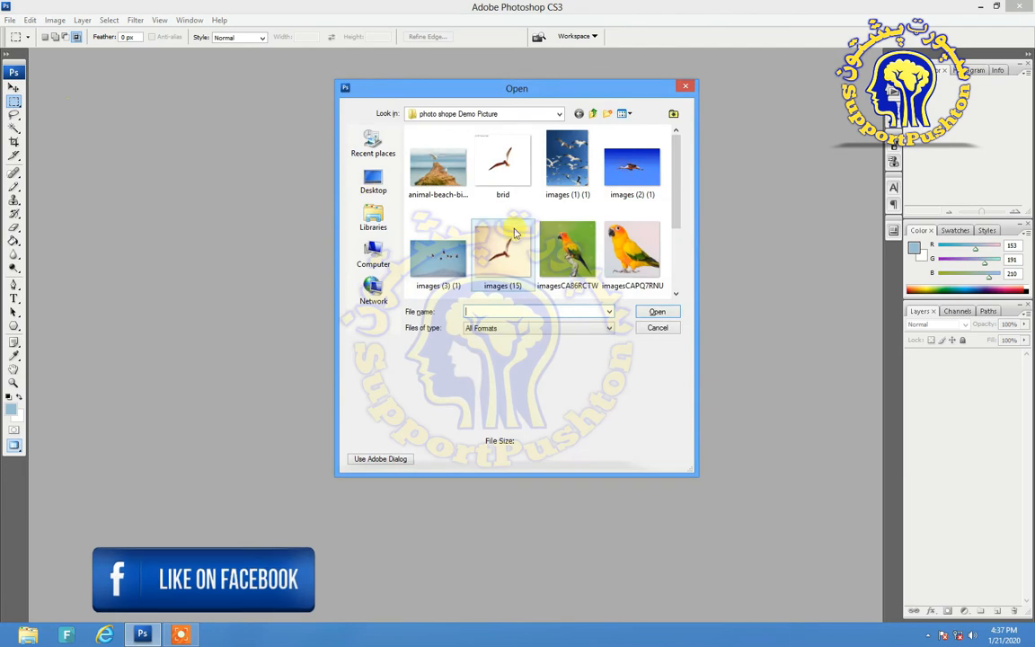
left_click_drag(674, 212, 674, 262)
left_click(580, 249)
double_click(579, 249)
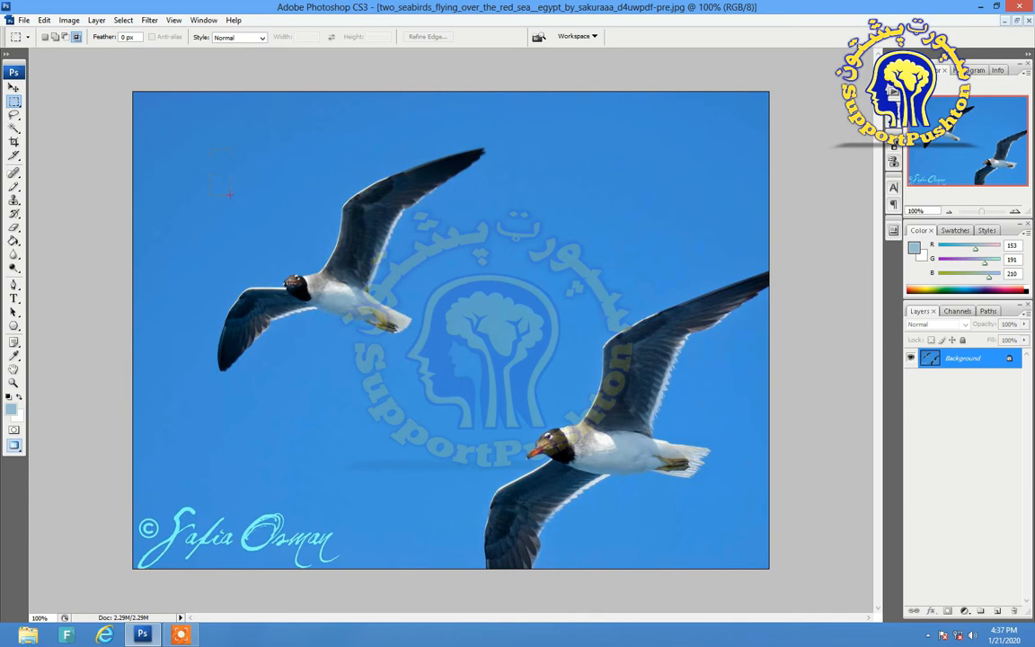
Select a rectangle of sky above the upper bird, move its pixels over the raised wing, and deselect
left_click_drag(321, 231, 322, 231)
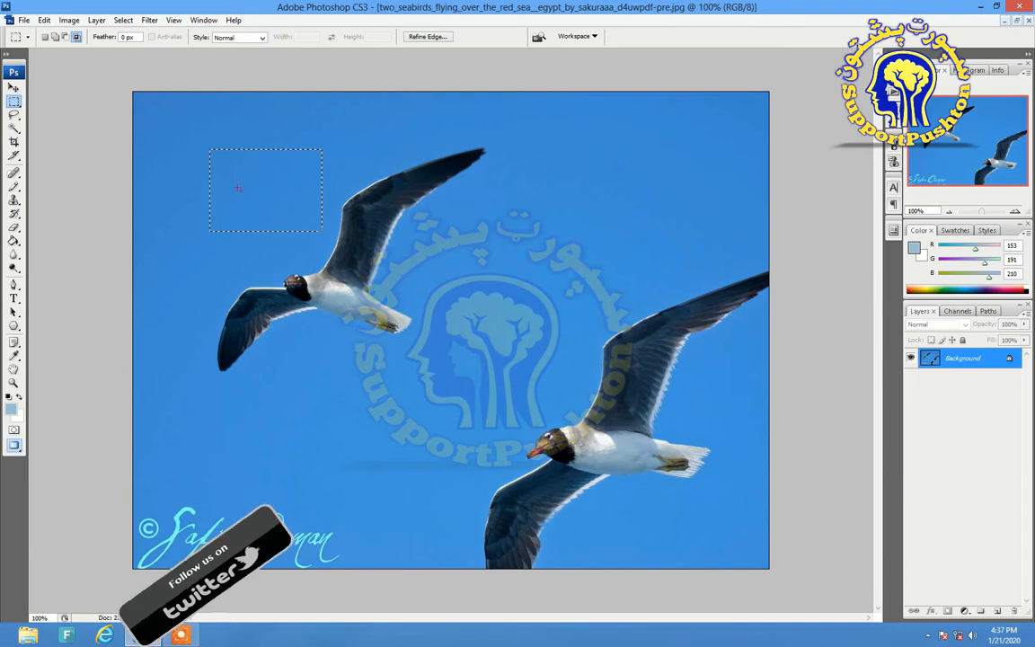
key("v")
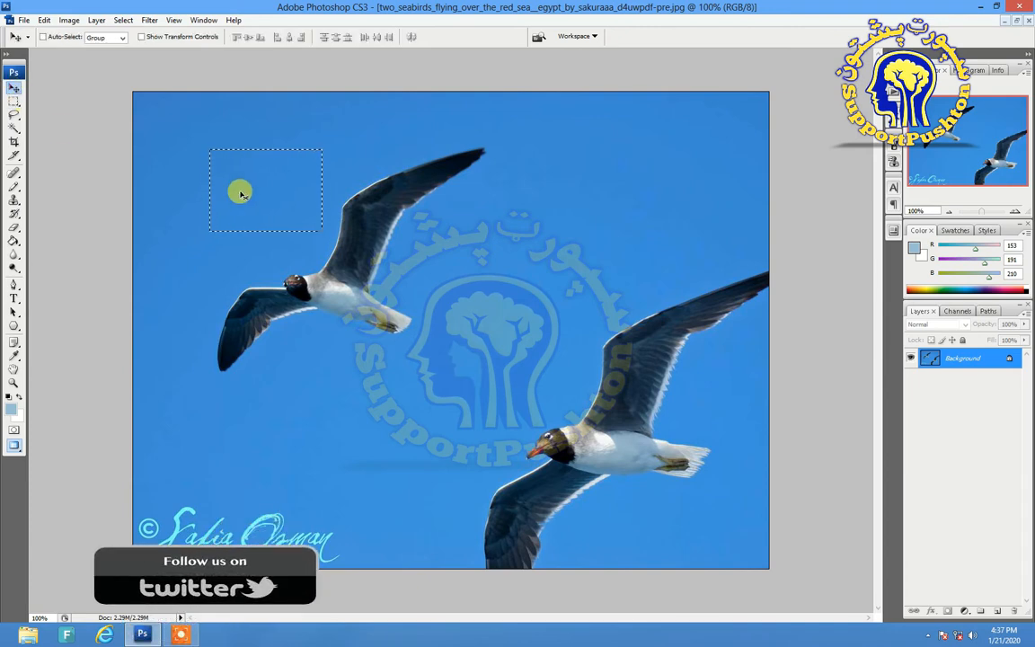
left_click_drag(241, 191, 320, 264)
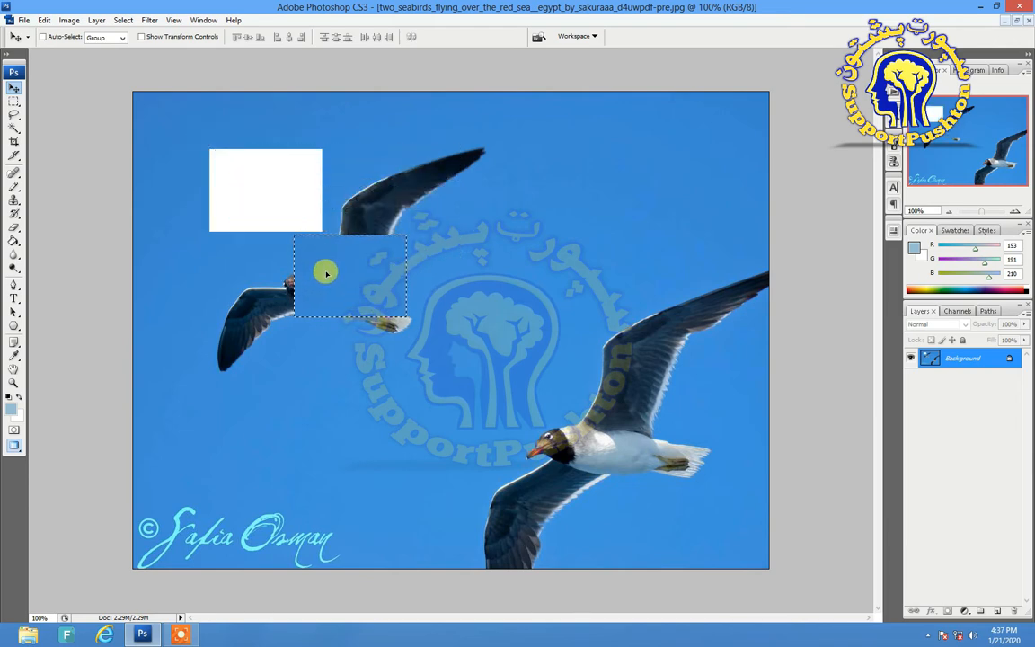
key("space")
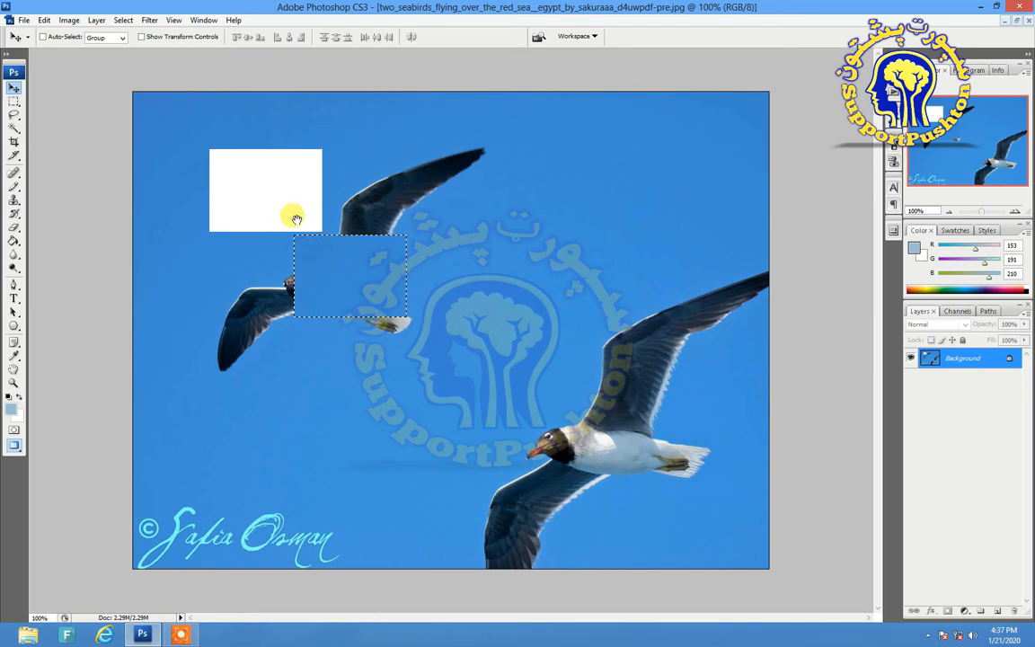
left_click_drag(328, 263, 358, 199)
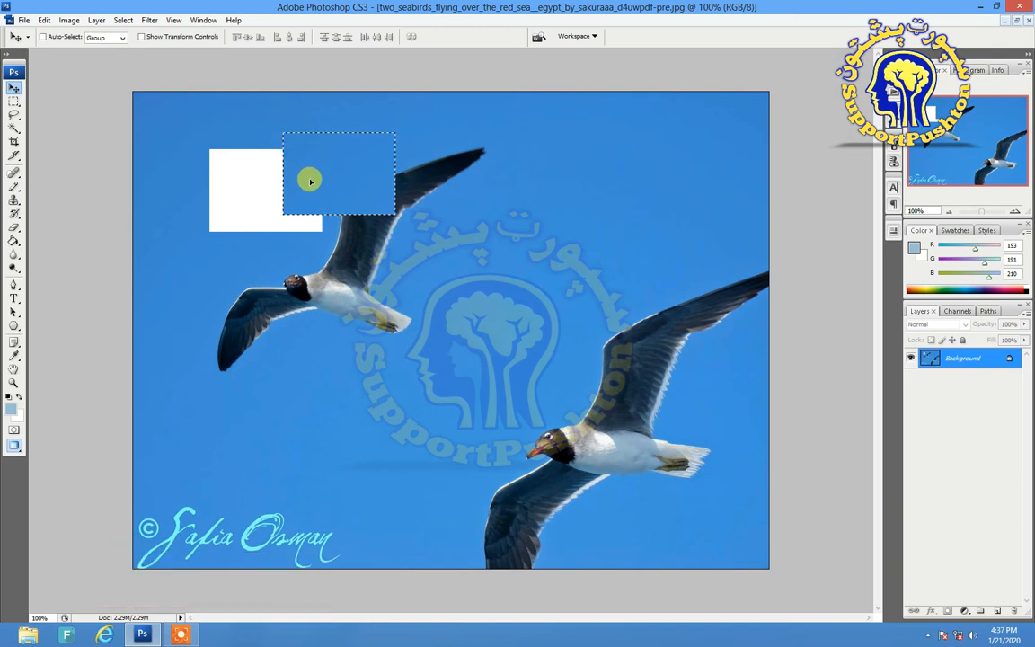
key("ctrl+d")
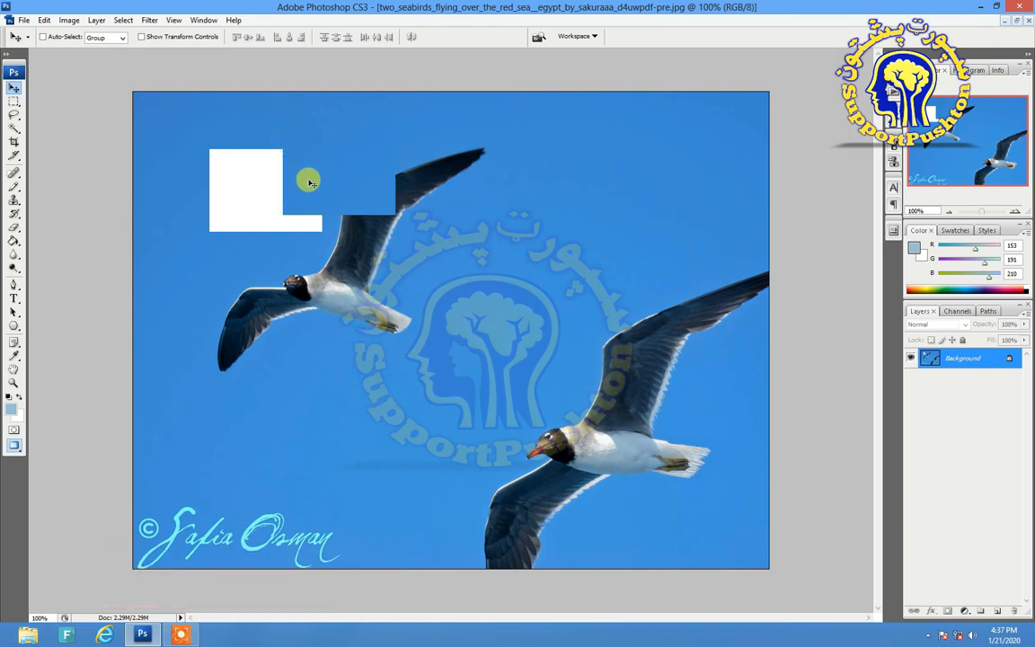
Try to move the locked Background layer, and revert the photo to its saved version
left_click(292, 205)
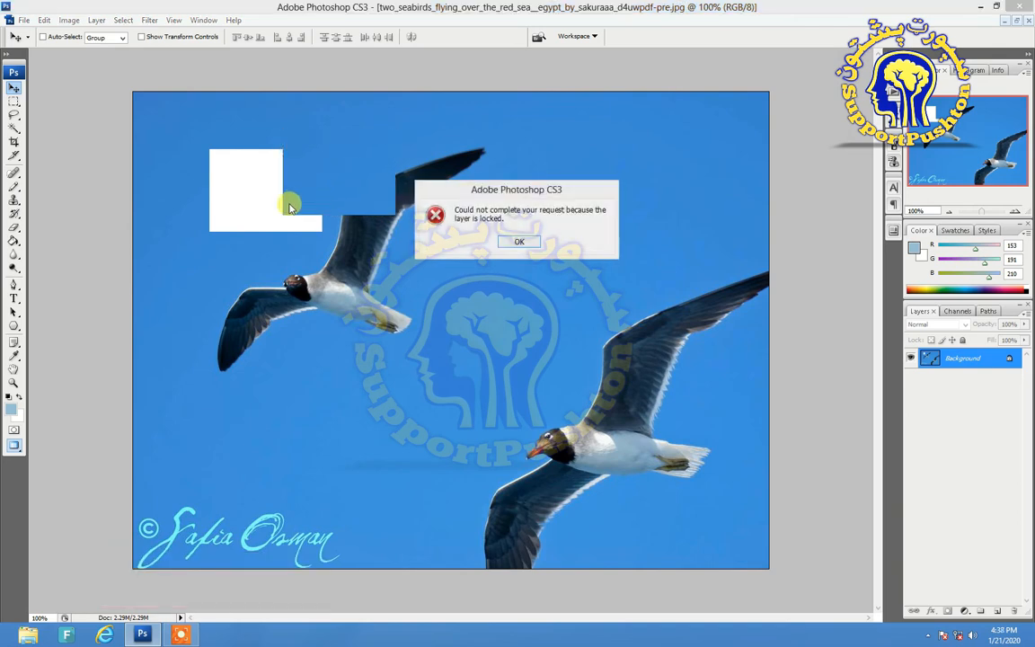
left_click(524, 245)
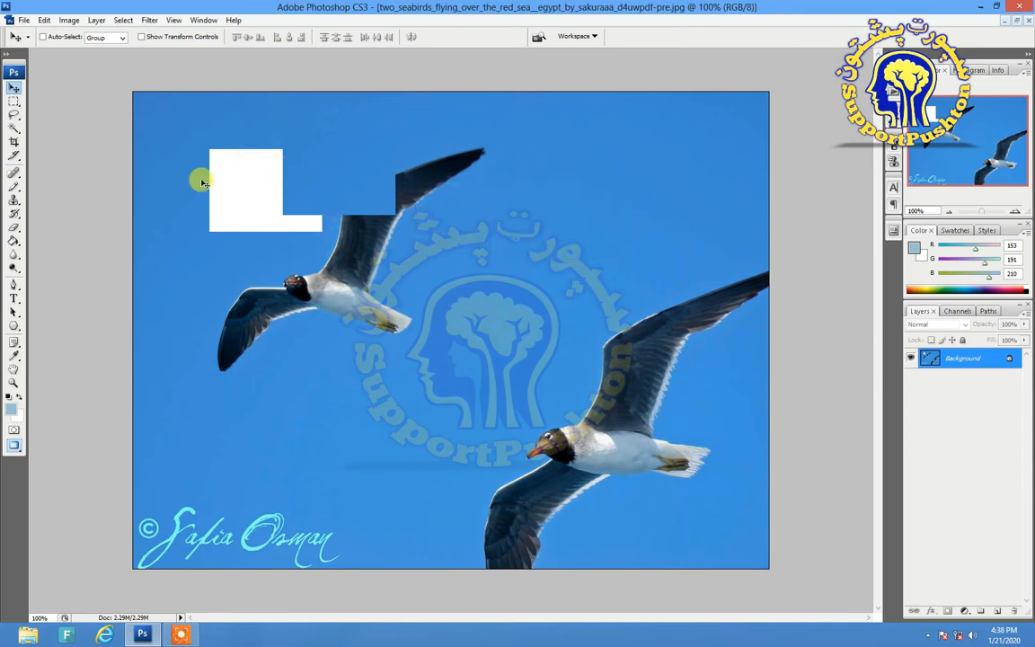
left_click(24, 20)
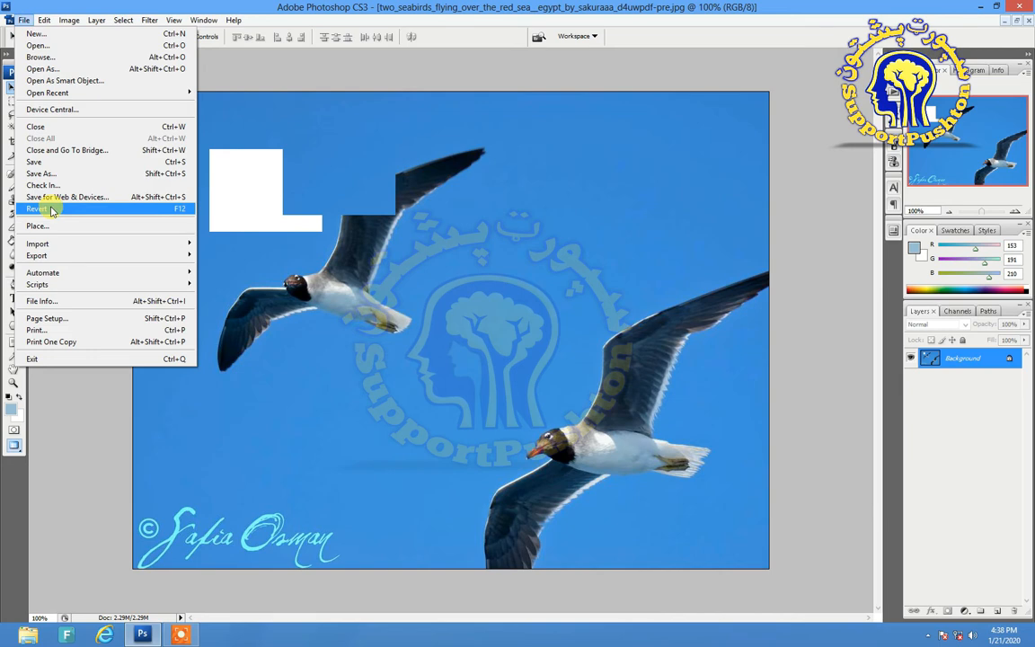
left_click(167, 207)
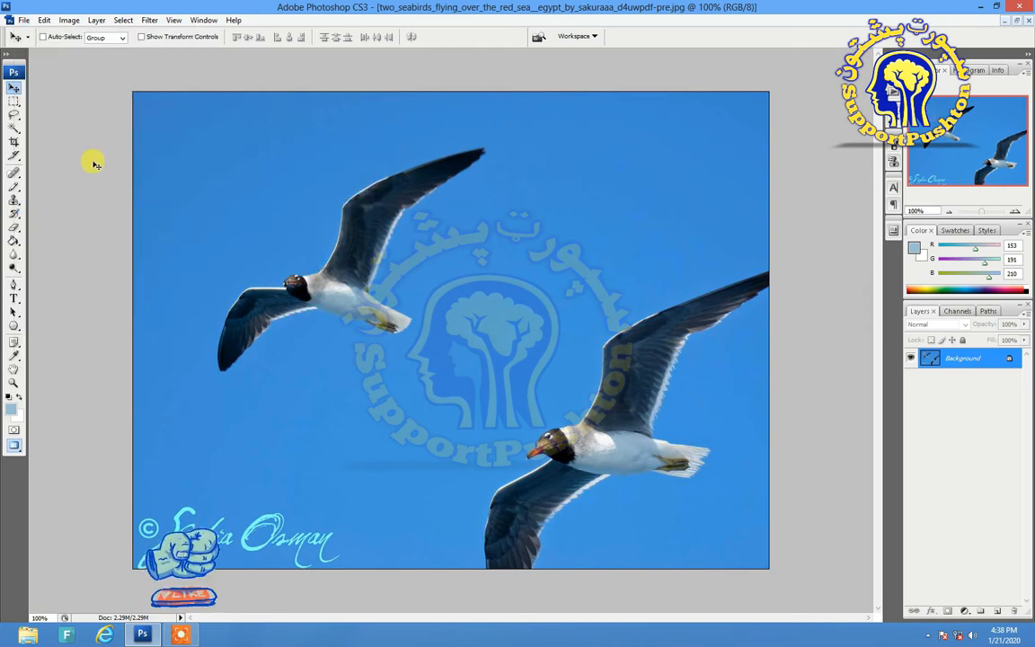
Select a rectangular area of sky beside the upper bird's raised wing with the Rectangular Marquee tool
left_click(14, 101)
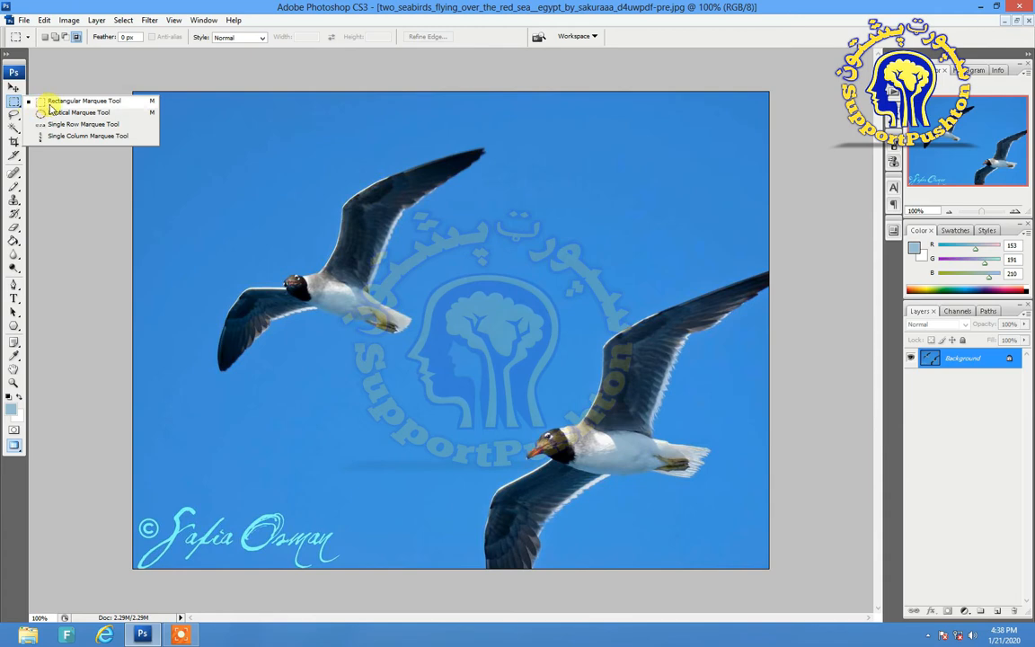
left_click(50, 104)
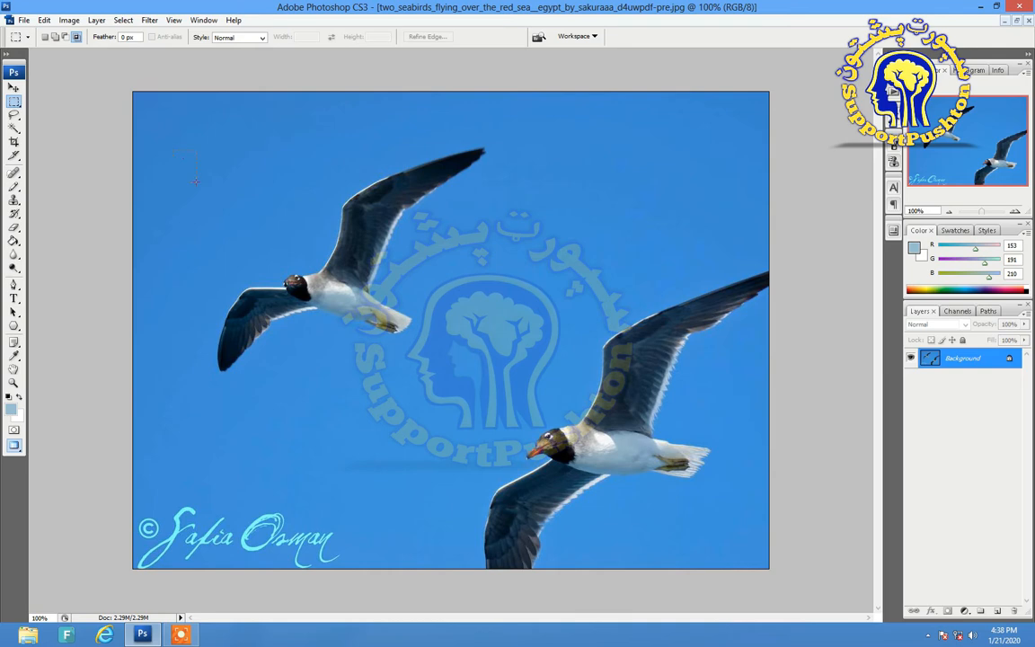
left_click_drag(233, 208, 330, 245)
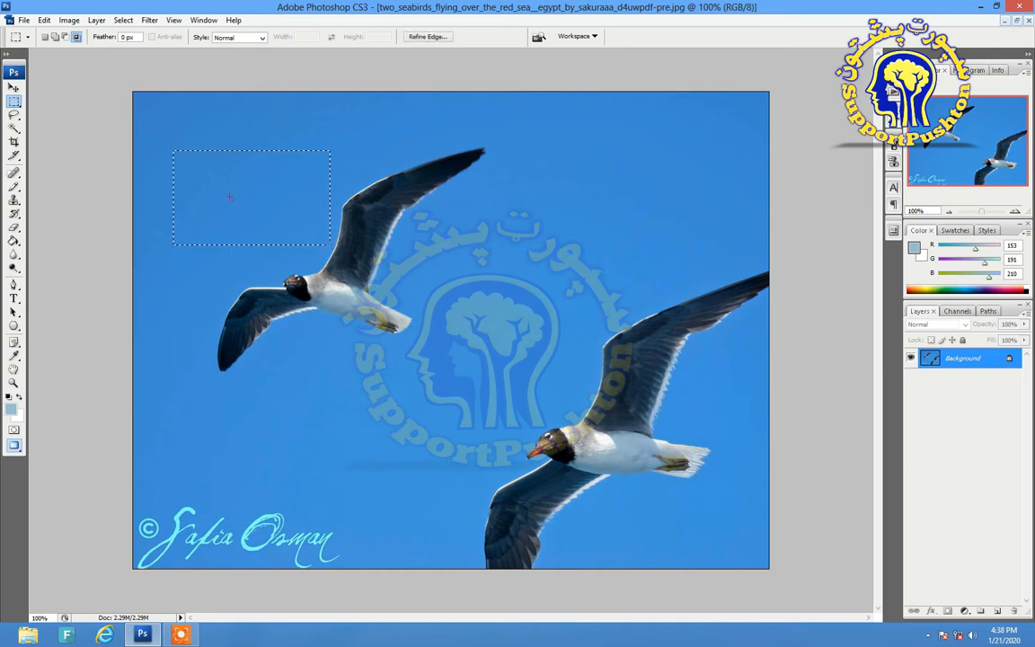
Paint a few strokes inside the rectangular selection with the Brush tool, using the light-blue foreground colour
left_click(14, 190)
right_click(13, 190)
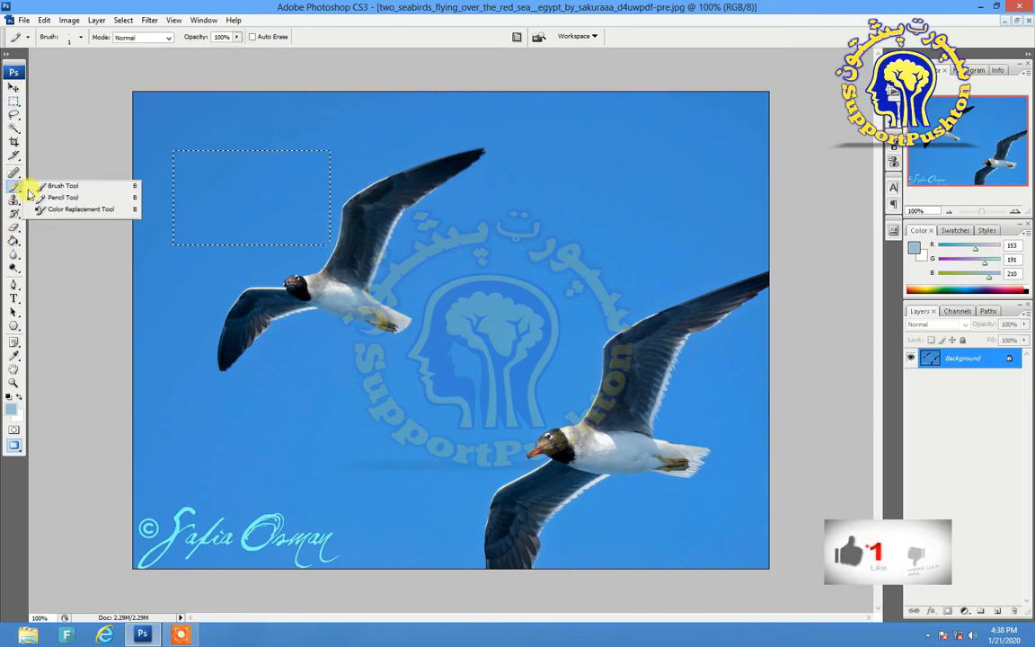
left_click(45, 184)
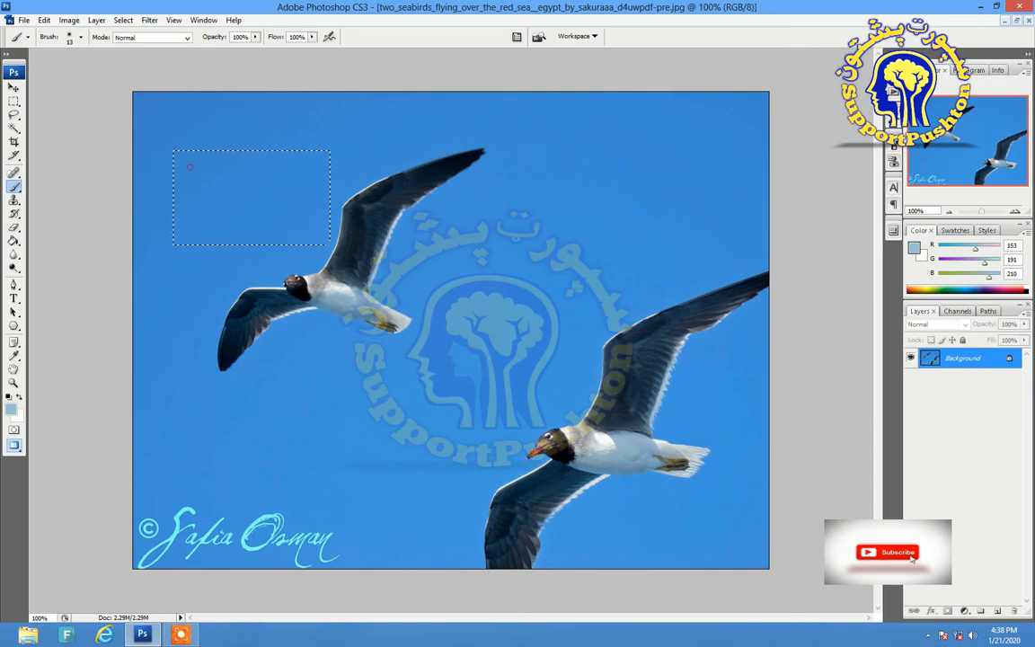
key("super")
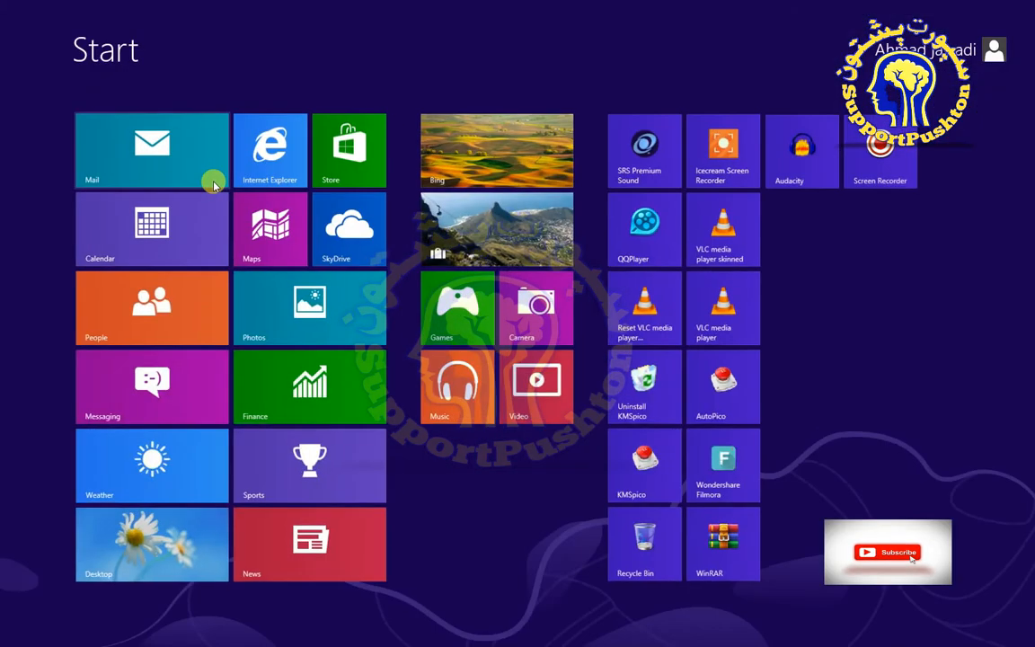
left_click(119, 556)
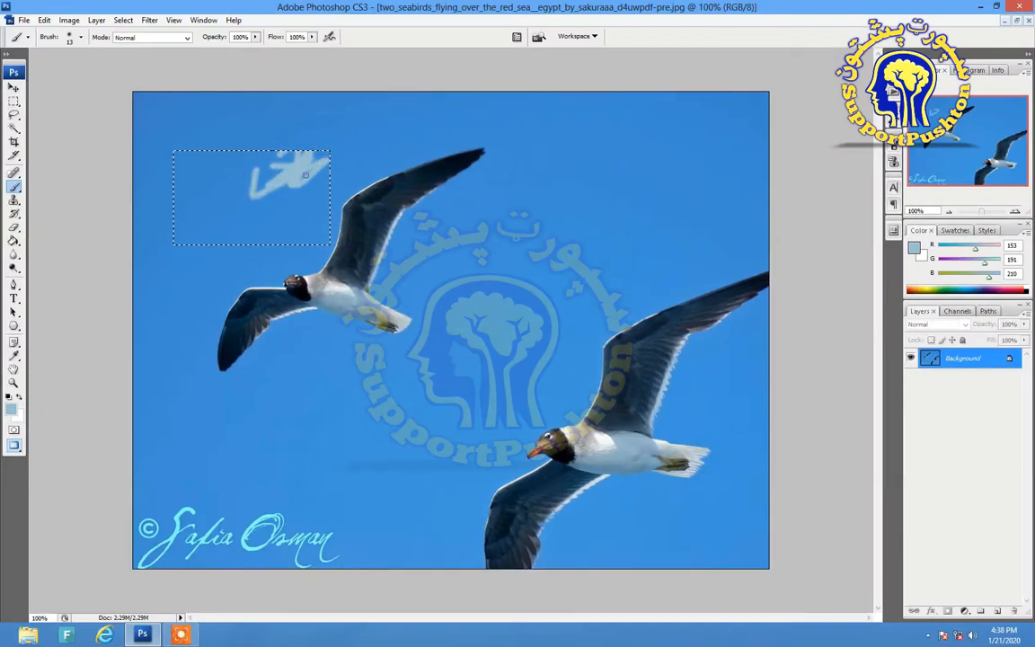
mouse_move(288, 174)
left_mouse_down()
mouse_move(205, 190)
mouse_move(254, 182)
left_mouse_up()
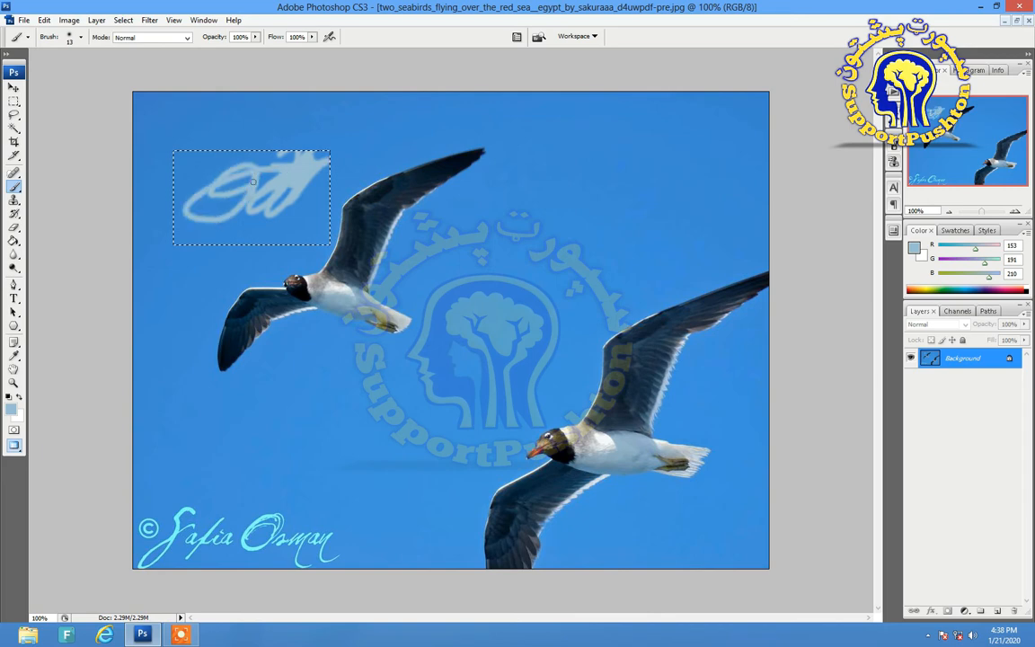
Enlarge the brush to 175 px, paint the whole rectangular selection light blue, and deselect it
key("bracketright")
key("bracketright")
key("bracketright")
key("bracketright")
key("bracketright")
key("bracketright")
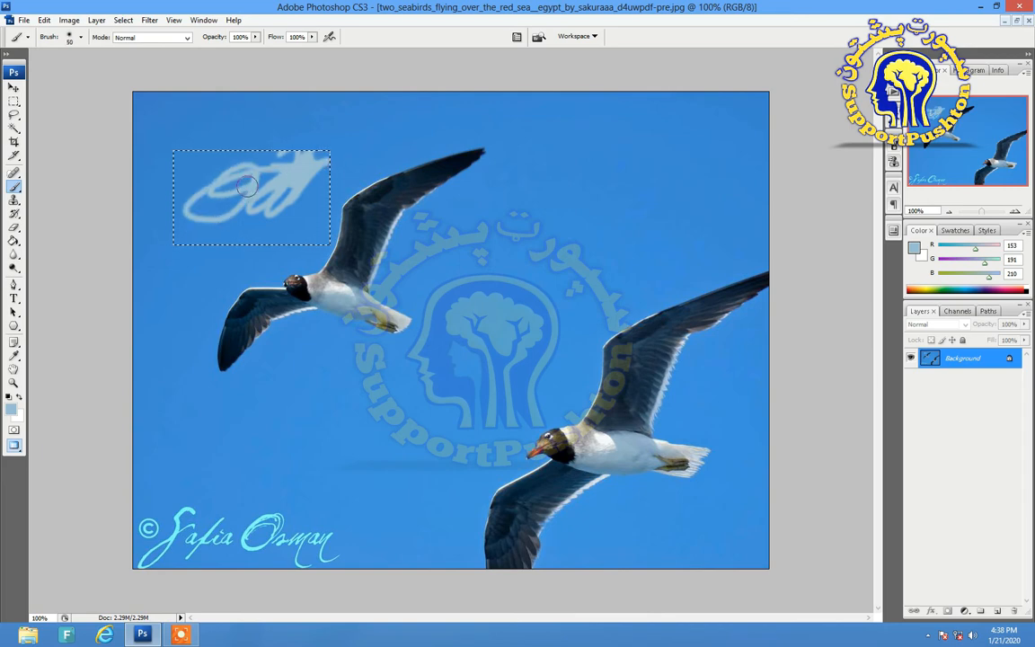
key("bracketleft")
key("bracketleft")
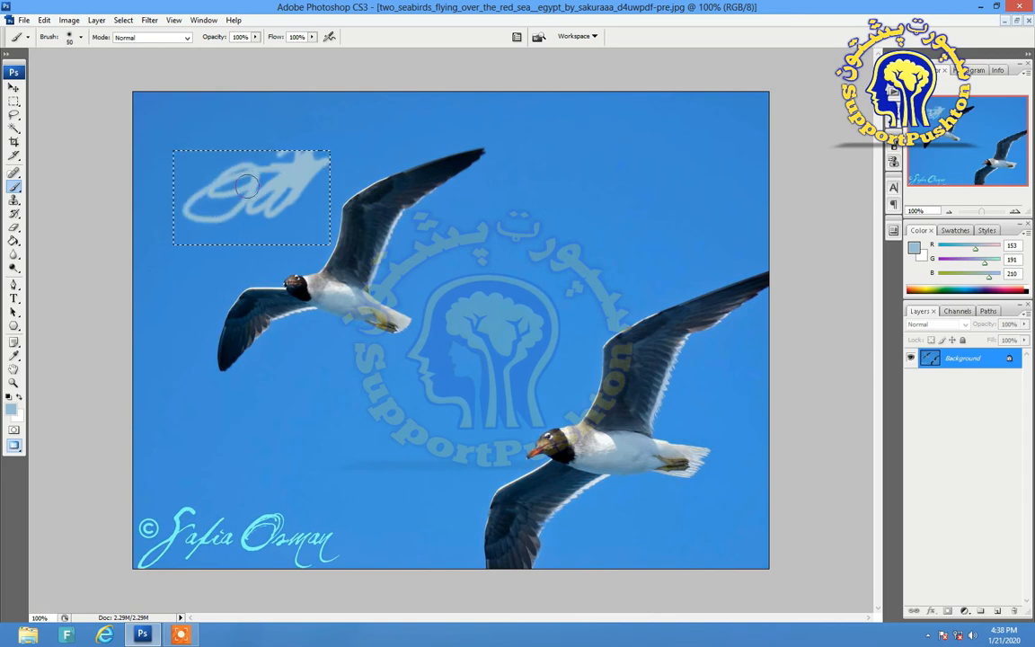
key("bracketright")
key("bracketright")
key("bracketright")
key("bracketright")
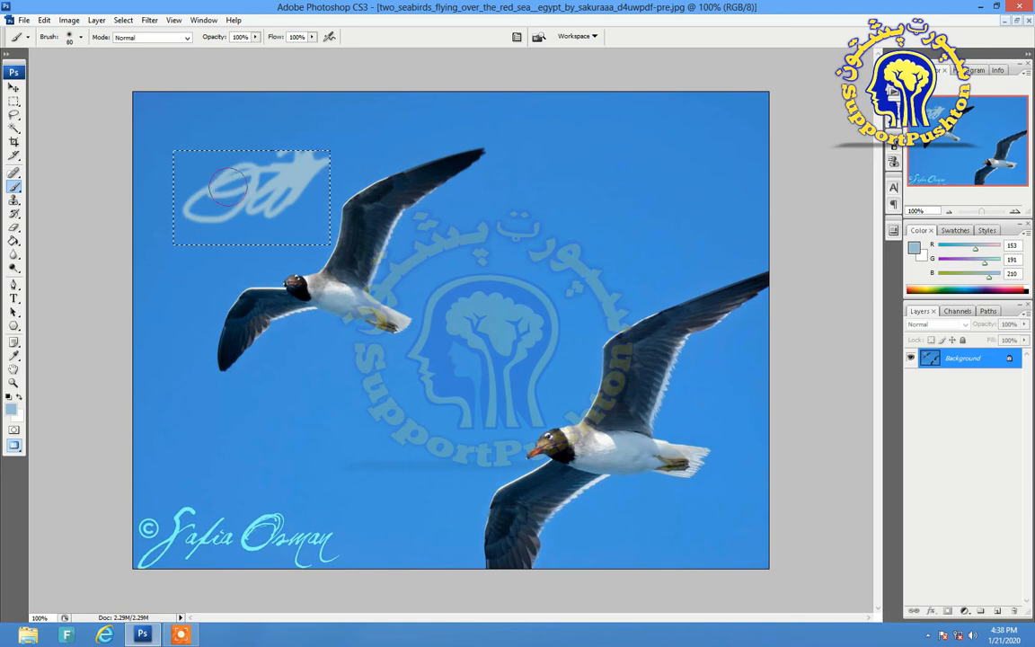
key("bracketright")
key("bracketright")
key("bracketright")
key("bracketright")
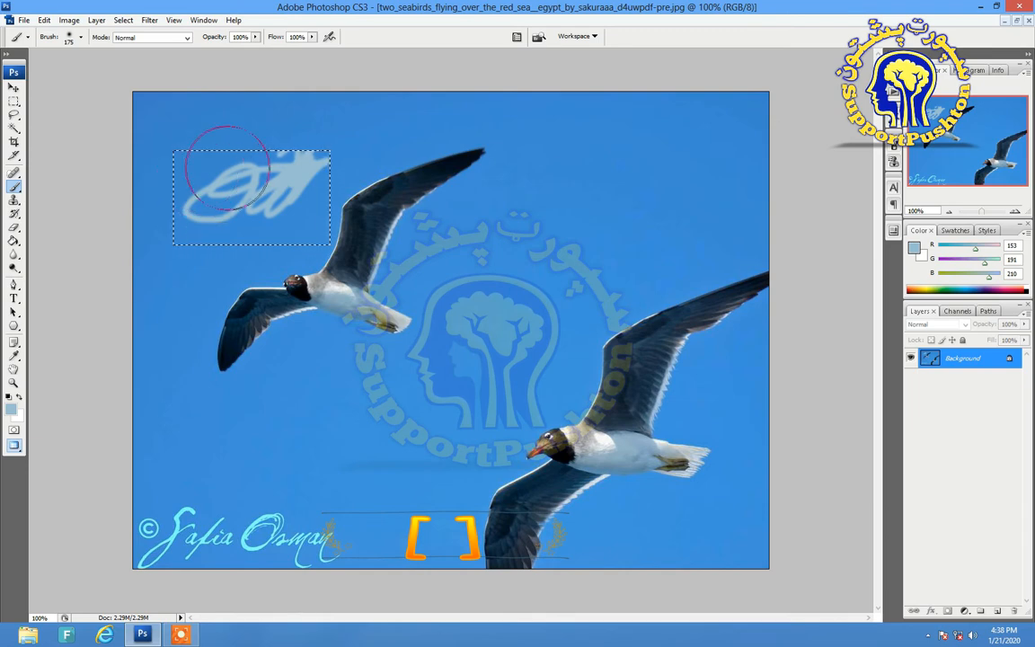
left_click_drag(282, 185, 230, 193)
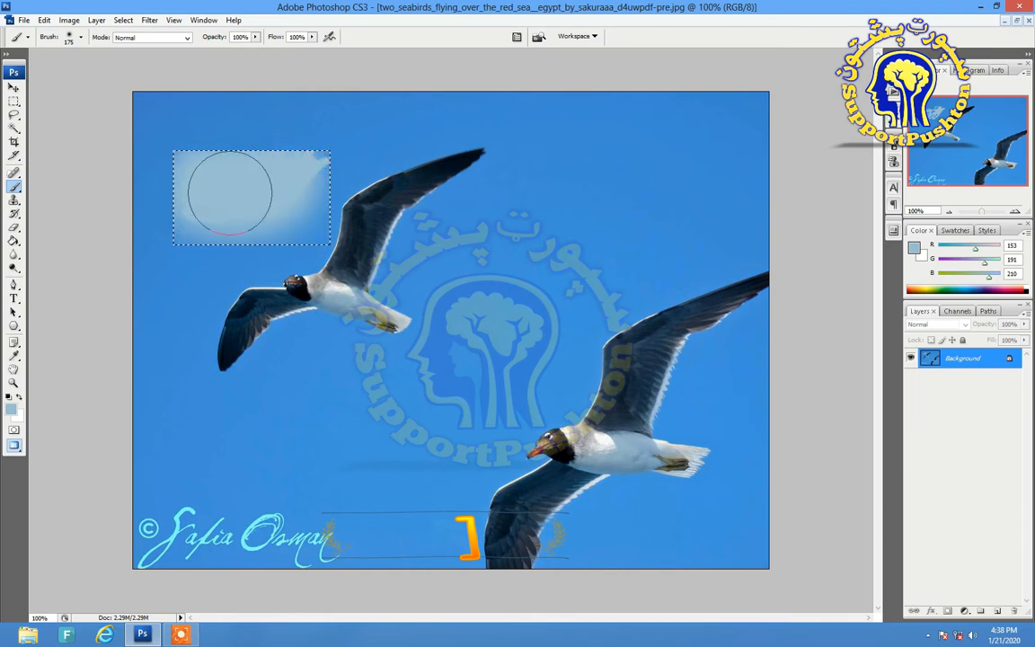
mouse_move(284, 169)
left_mouse_down()
mouse_move(216, 205)
mouse_move(276, 235)
left_mouse_up()
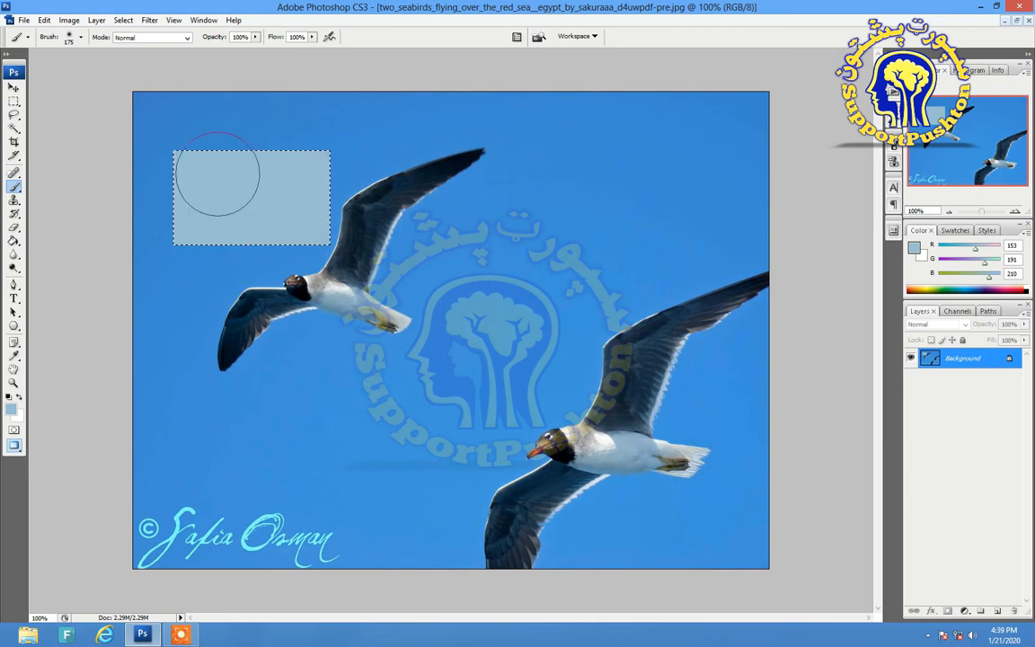
left_click(13, 89)
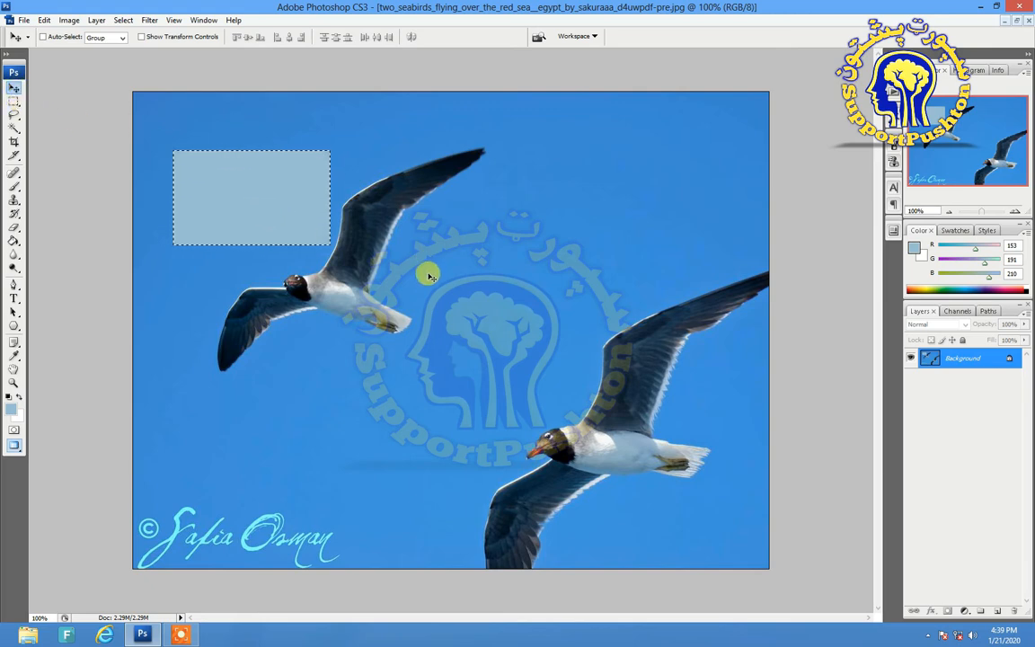
key("ctrl+d")
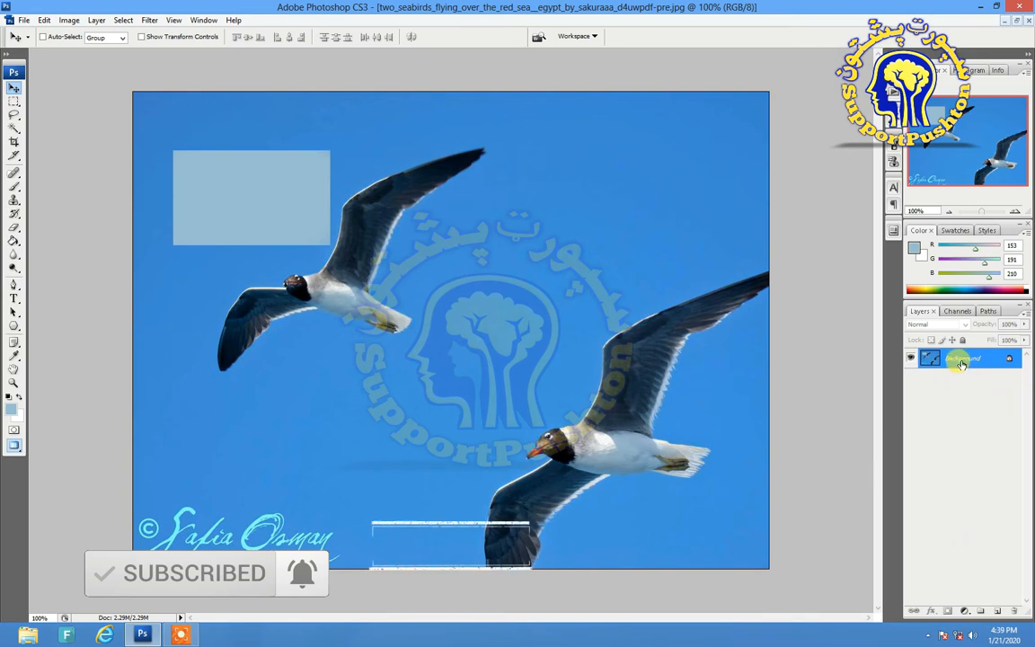
Duplicate the Background layer, and revert the photo to its saved version
key("ctrl+j")
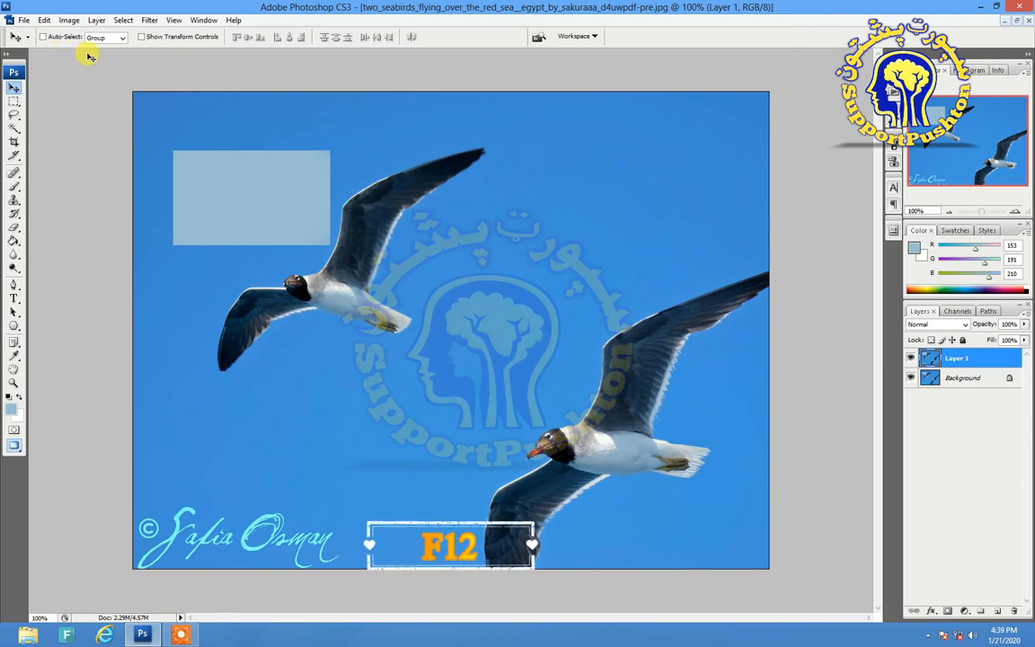
key("F12")
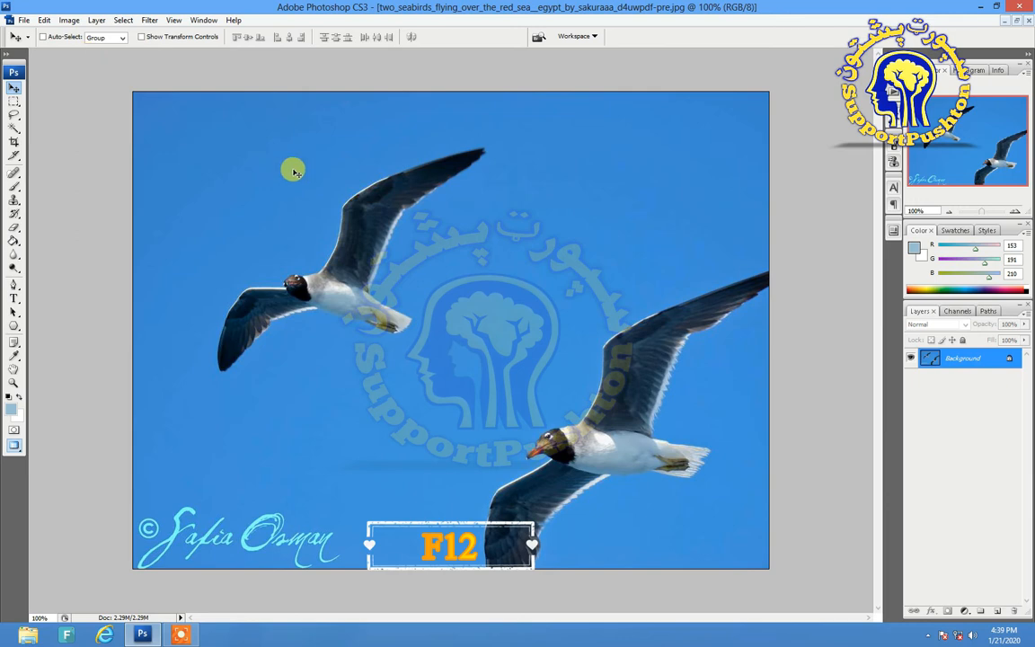
Select several rectangular areas of sky around the upper bird's raised wing one after another with the Rectangular Marquee tool in New selection mode
left_click(16, 104)
left_click(54, 100)
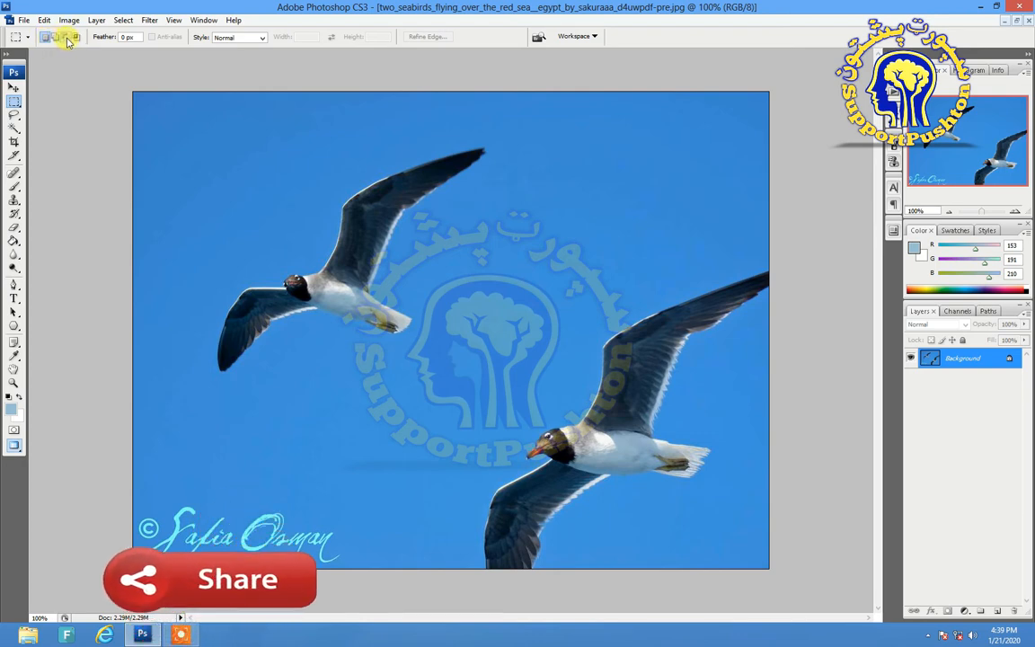
left_click(13, 101)
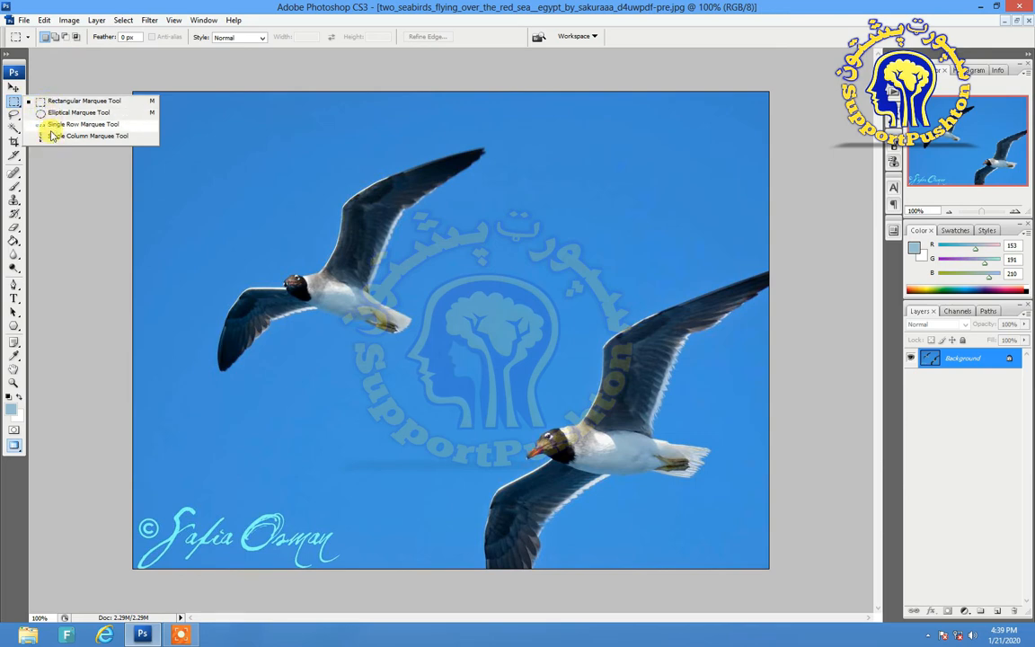
left_click(54, 104)
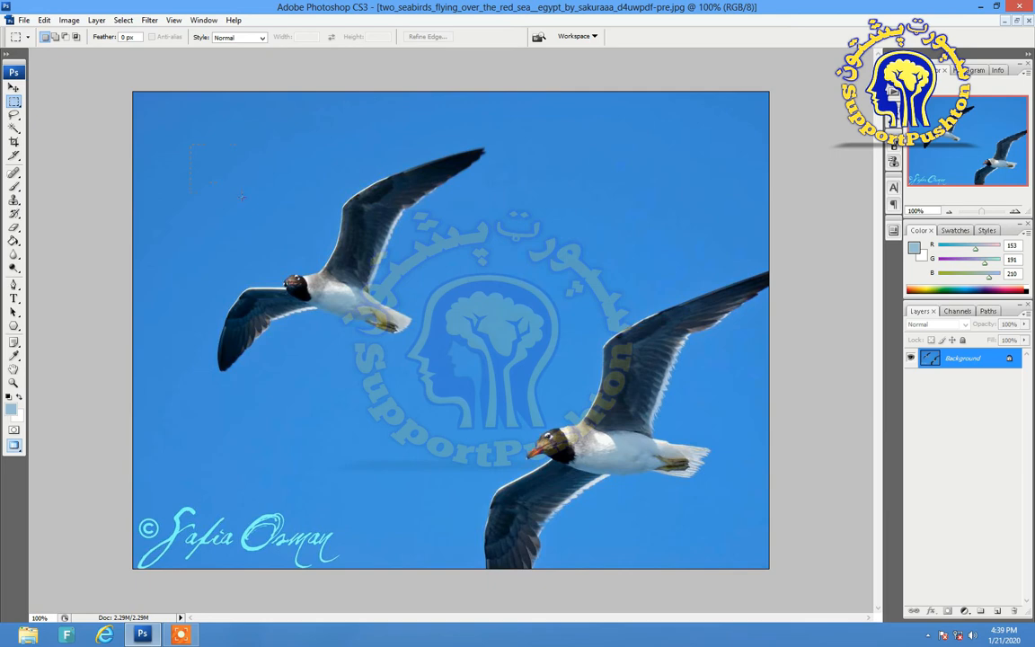
left_click_drag(306, 212, 310, 214)
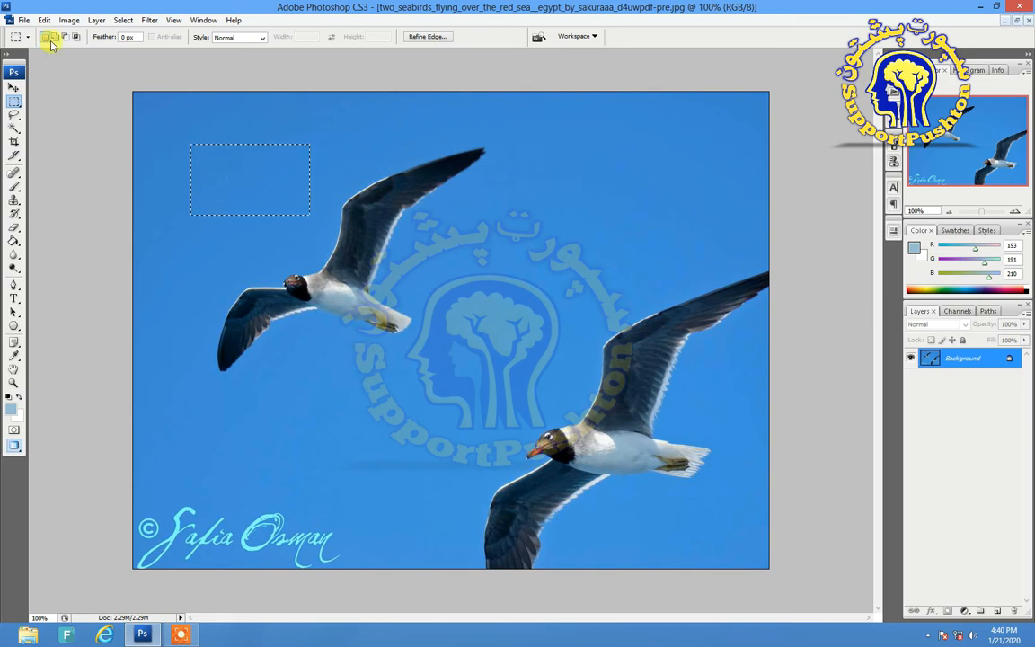
left_click_drag(327, 134, 430, 199)
left_click_drag(216, 148, 297, 218)
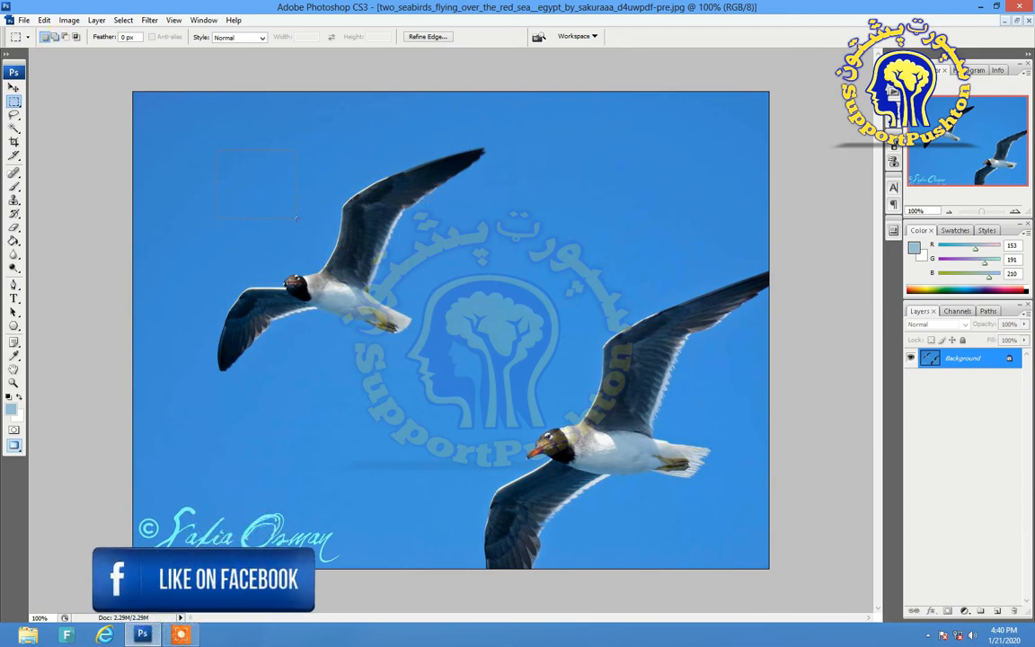
Add separate rectangles over the upper bird's wings and body to the sky selection in Add to selection mode, and deselect everything
left_click_drag(328, 161, 380, 199)
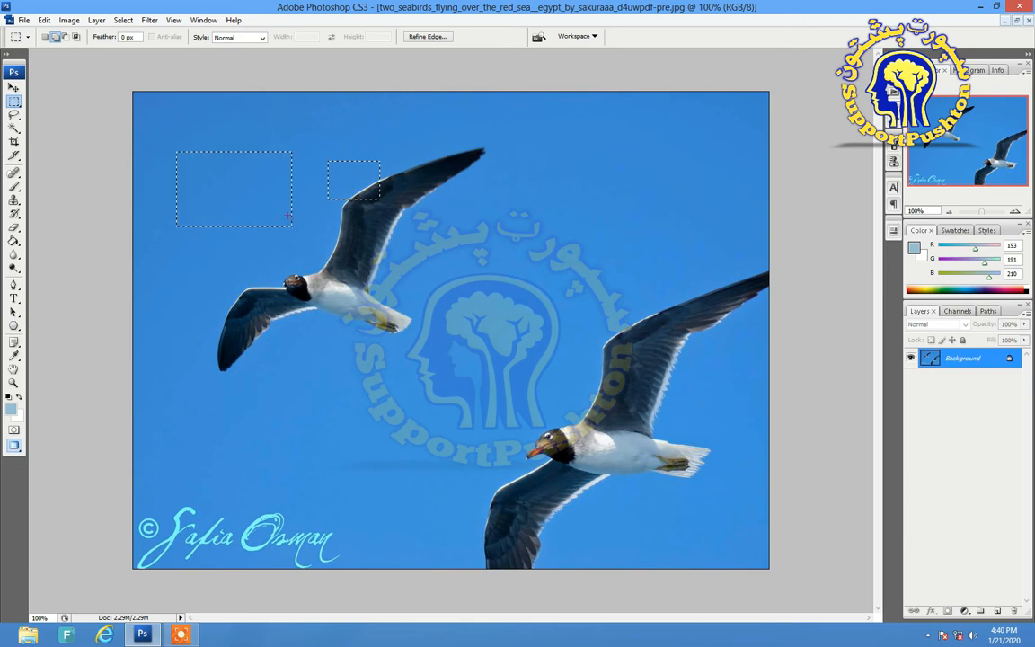
left_click_drag(299, 244, 388, 285)
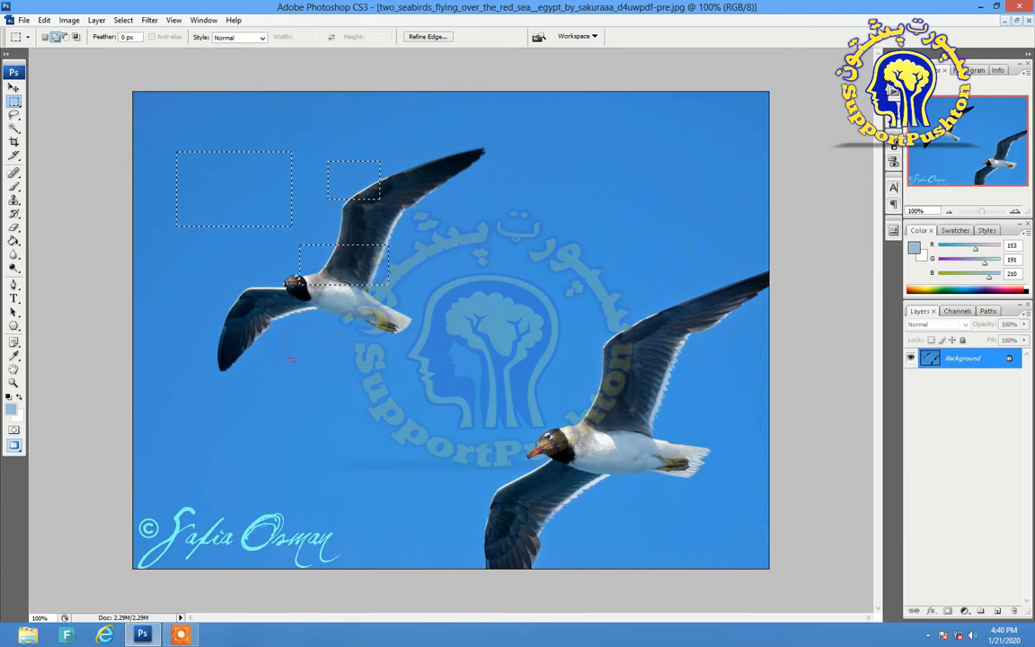
left_click_drag(247, 332, 339, 369)
left_click_drag(344, 204, 337, 254)
left_click(308, 261)
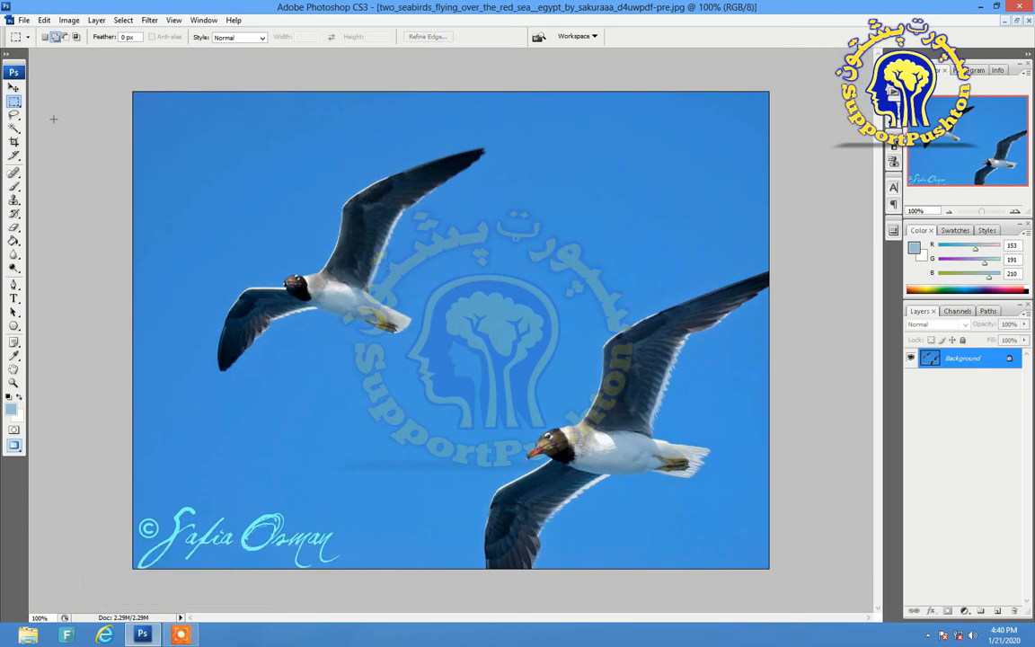
Combine overlapping rectangles into a stepped sky selection beside the upper bird, and subtract a wide rectangle from its upper part
left_click(64, 37)
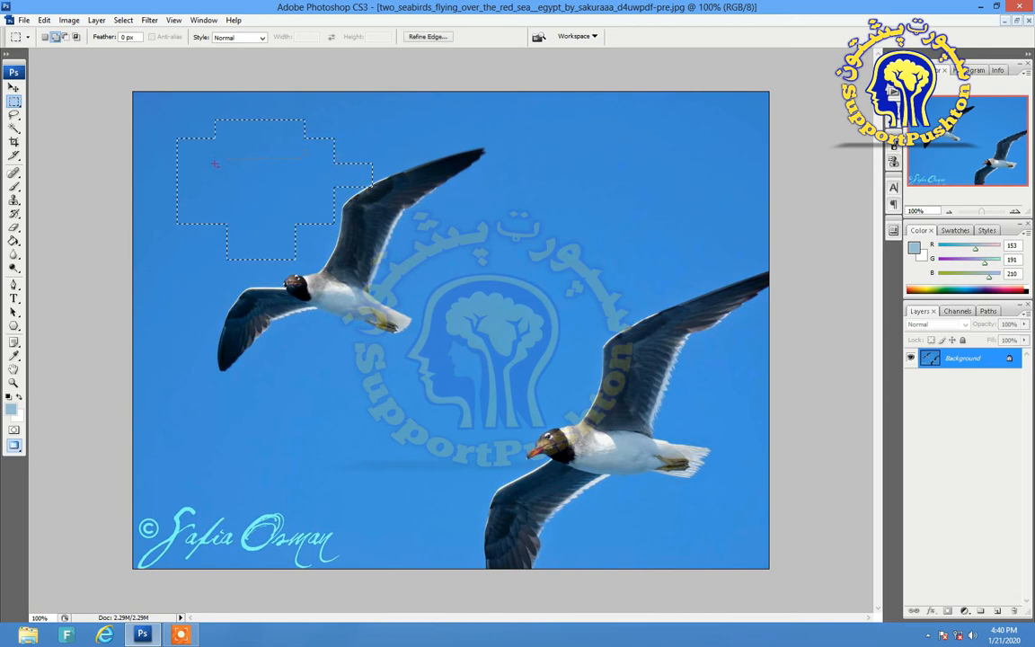
left_click(65, 36)
left_click_drag(200, 109, 345, 176)
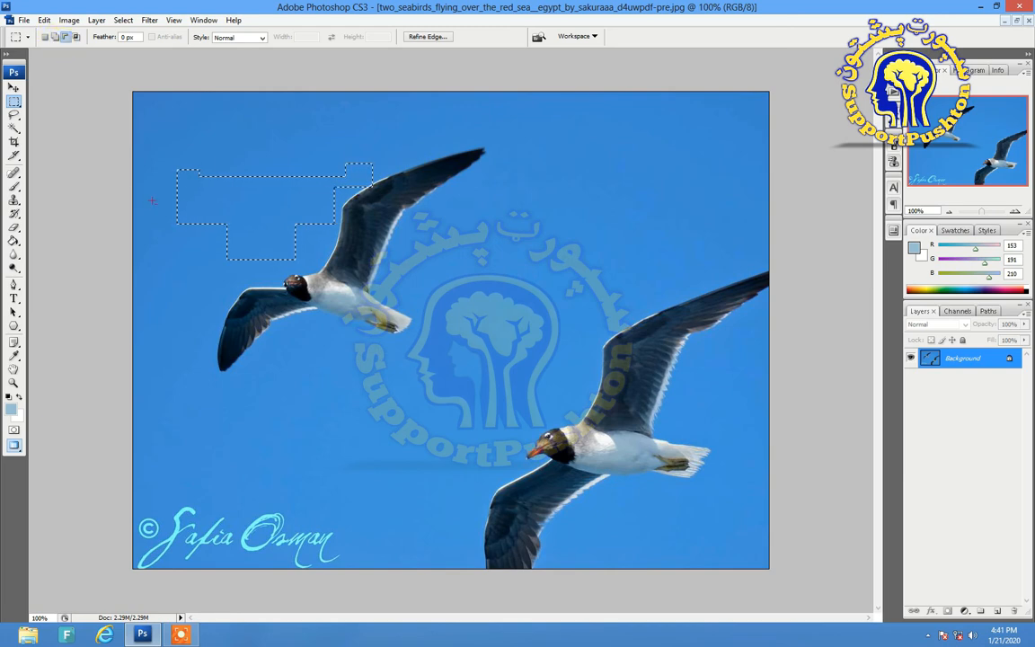
In Intersect with selection mode, intersect the stepped selection with a rectangle, and reduce a fresh large sky rectangle to a smaller overlapping one
left_click(76, 37)
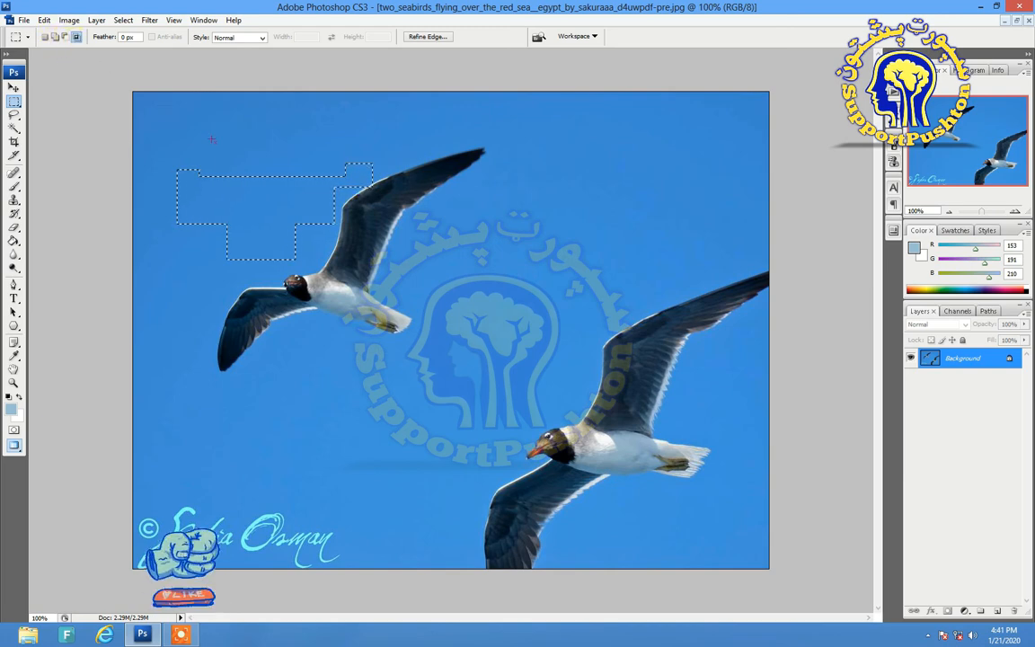
left_click_drag(160, 139, 327, 238)
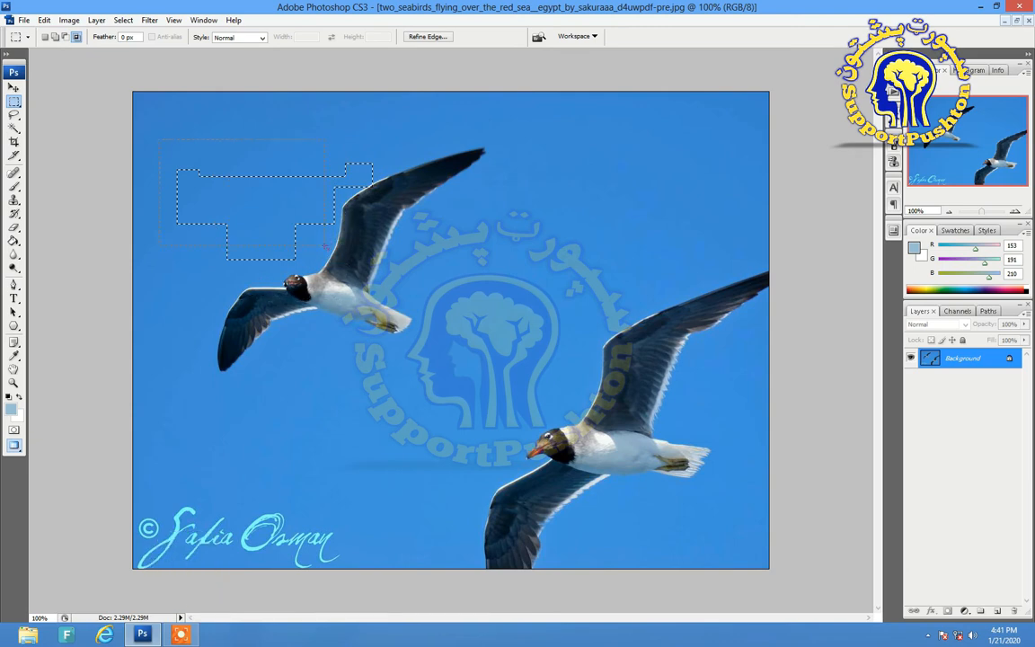
left_click_drag(141, 129, 115, 83)
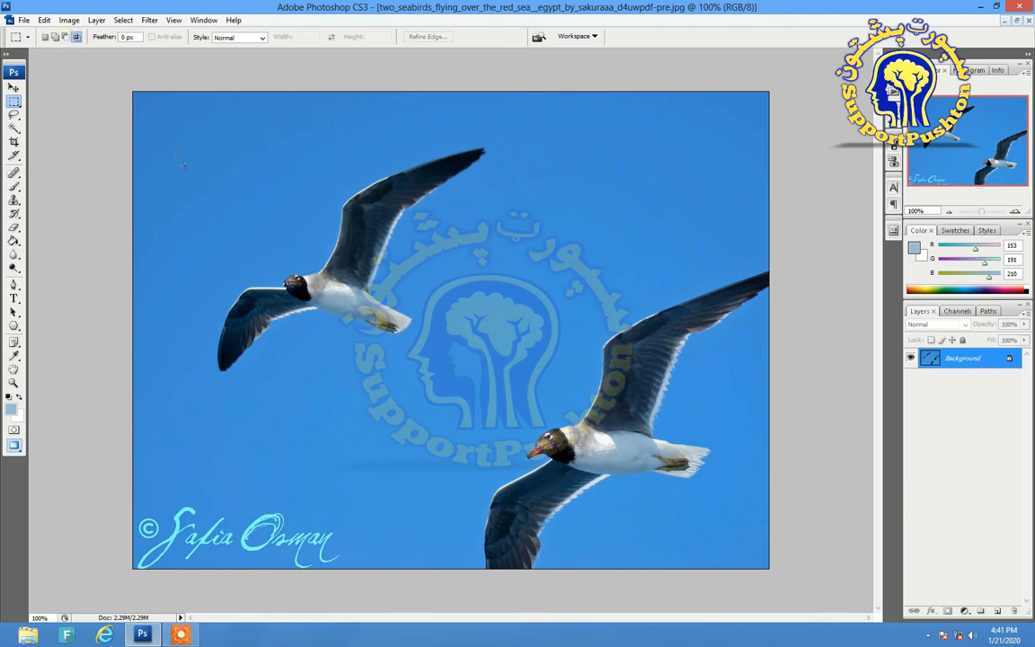
left_click_drag(175, 145, 364, 279)
left_click_drag(319, 231, 248, 164)
Subtract overlapping rectangles to notch the small sky selection's upper edge, and intersect the remainder with a rectangle over its upper-right part
left_click(58, 37)
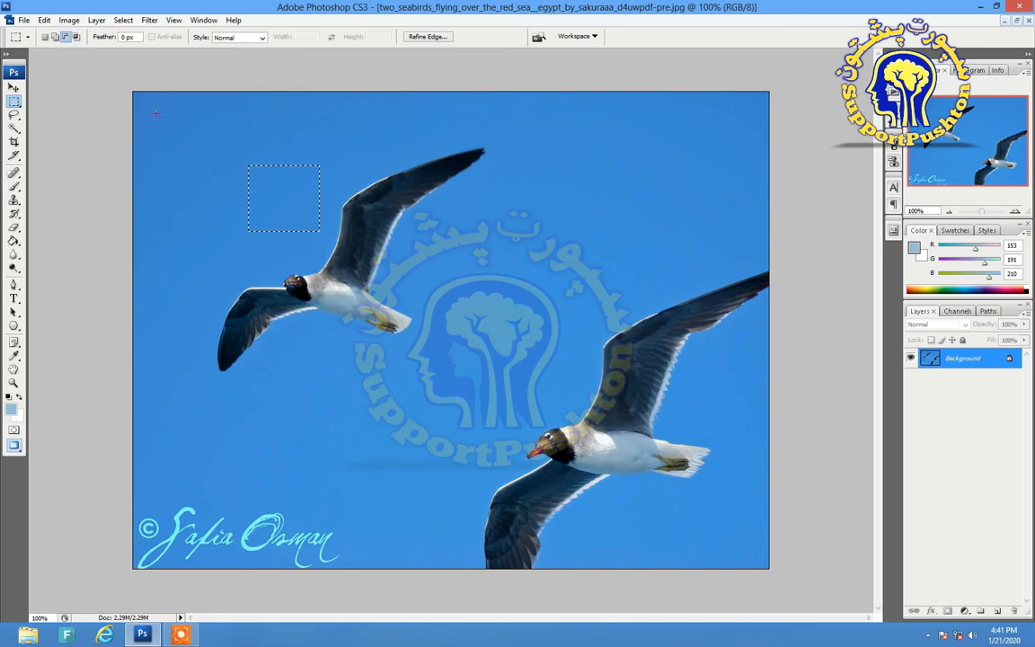
left_click_drag(299, 189, 266, 149)
left_click_drag(294, 196, 296, 199)
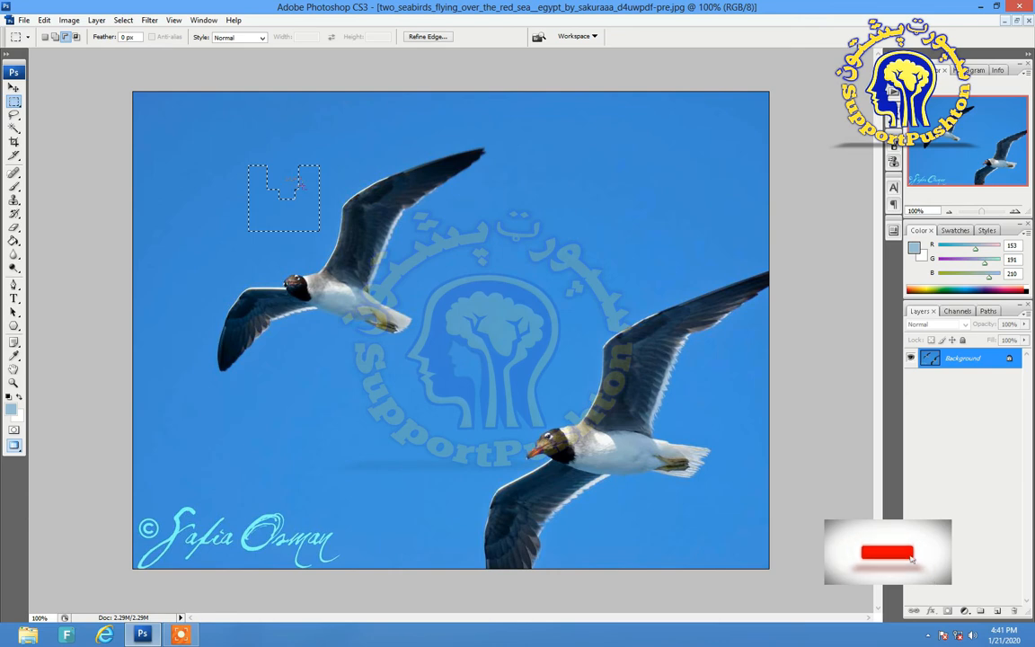
left_click(76, 37)
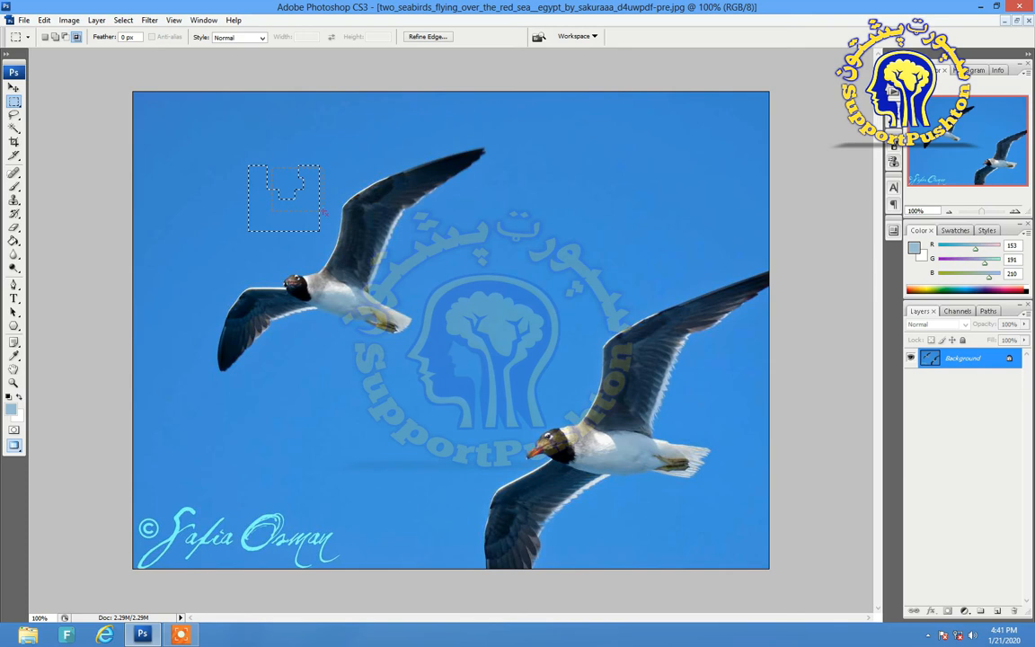
left_click_drag(271, 157, 321, 211)
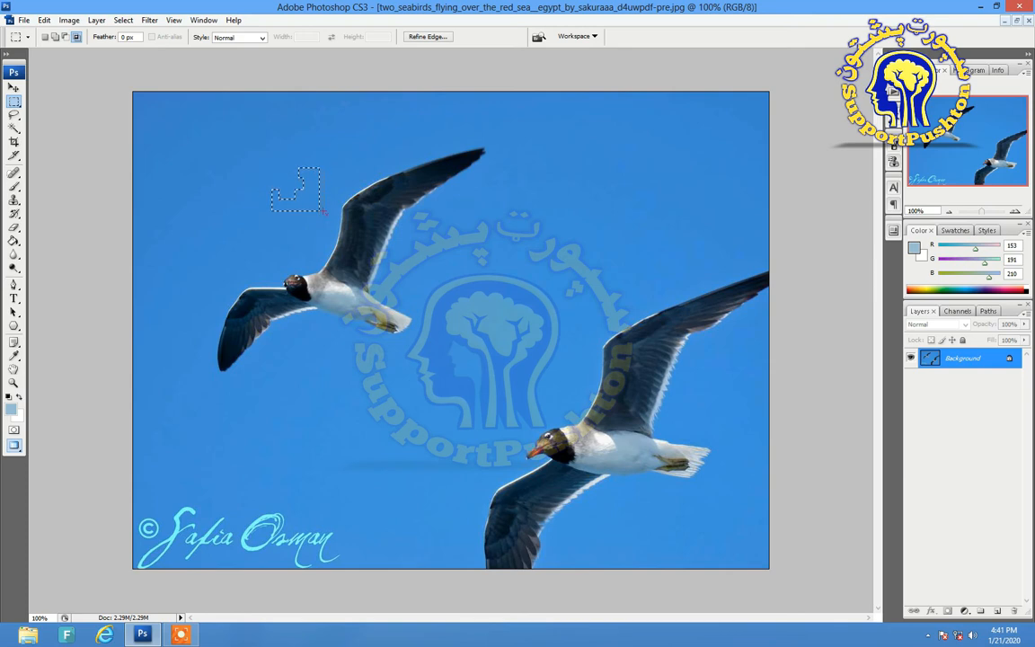
Add a large sky rectangle beside the upper bird's raised wing to the selection, plus a smaller one overlapping its upper-right corner
left_click(55, 37)
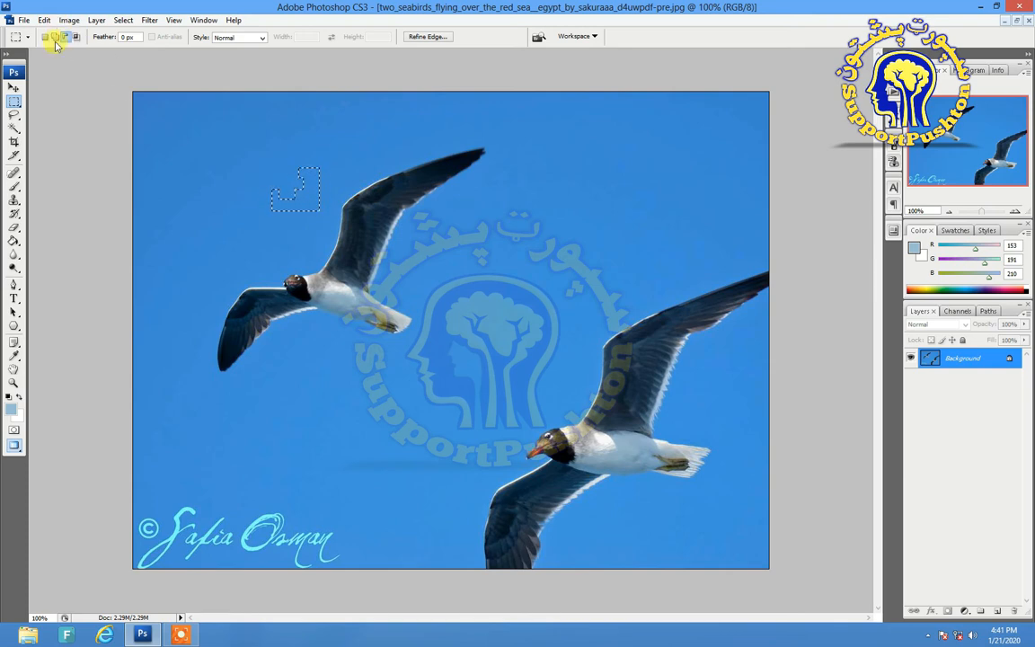
left_click_drag(319, 257, 319, 256)
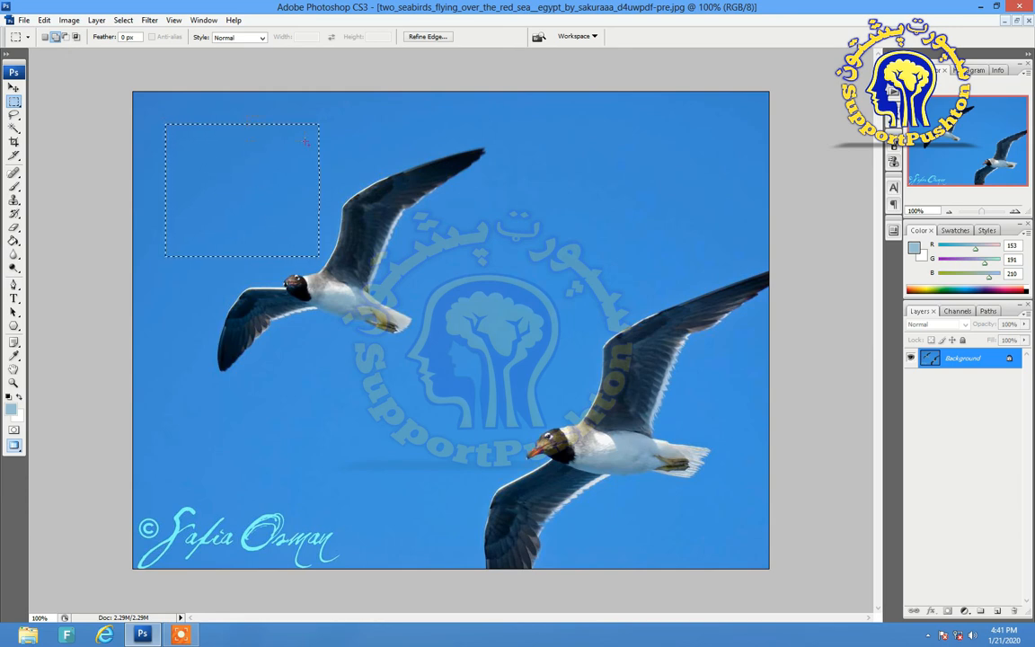
left_click_drag(353, 164, 353, 164)
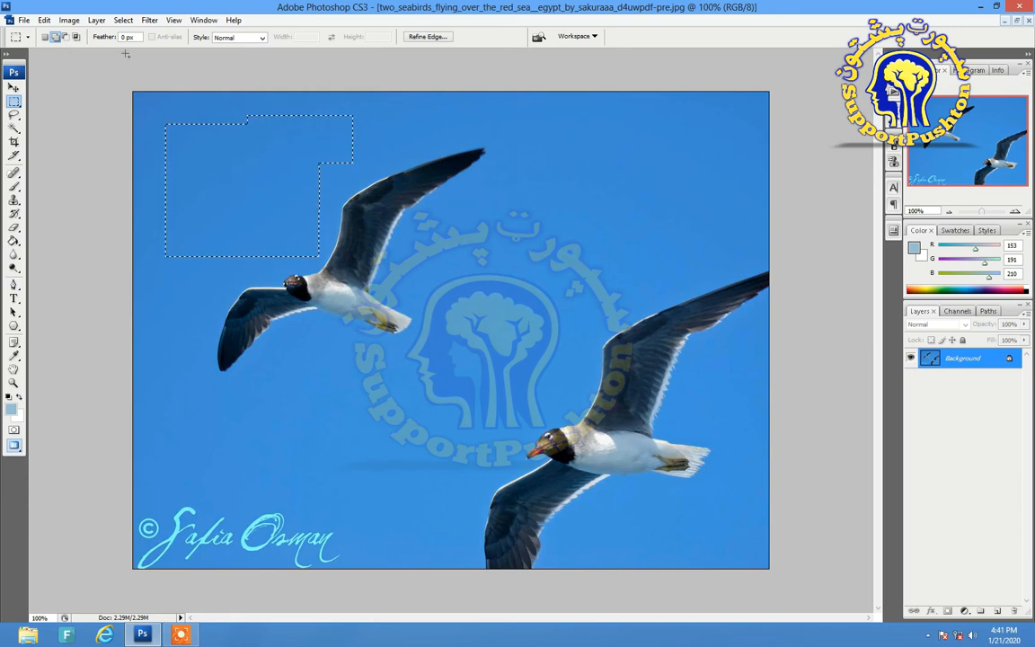
Subtract a narrow strip from the combined selection's right edge, and intersect the rest with a rectangle to trim both sides
left_click(63, 37)
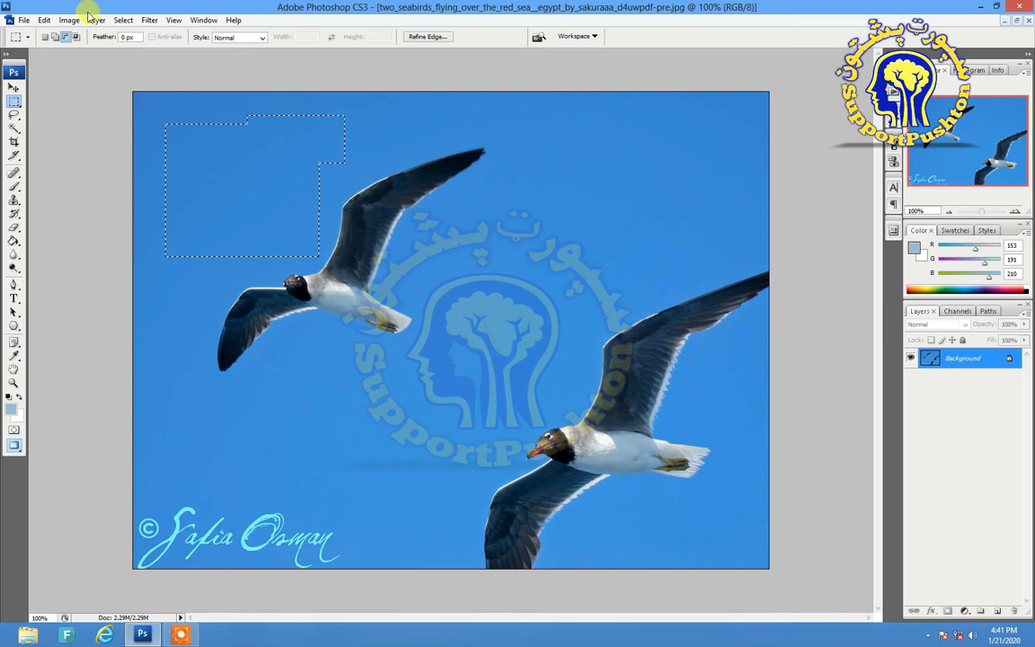
left_click(75, 37)
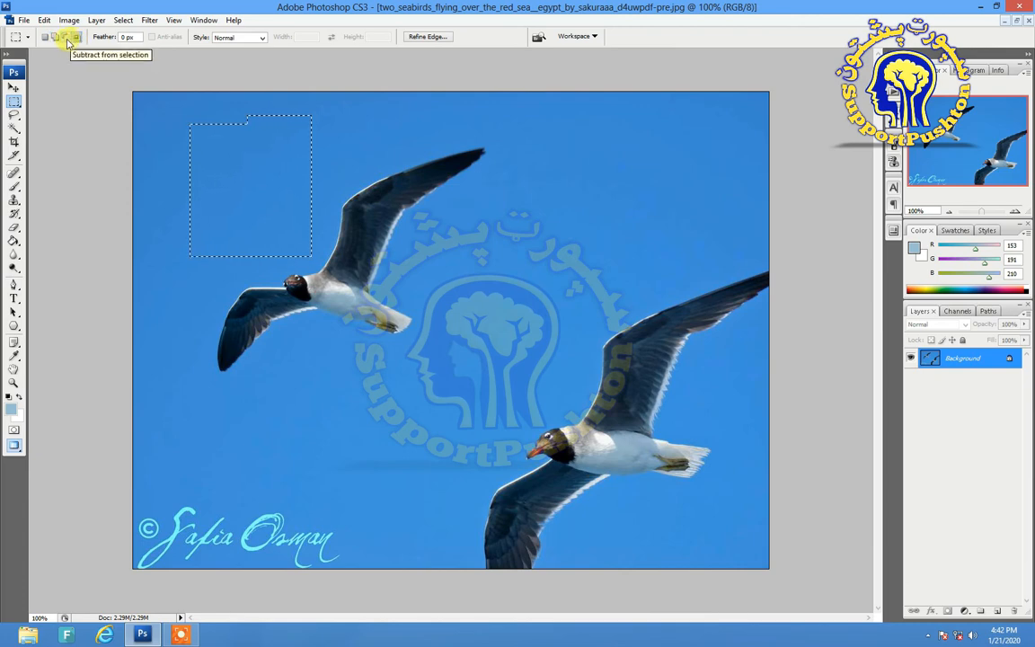
Select an elliptical area over the upper bird's raised wing with the Elliptical Marquee tool, and replace it with an ellipse between the birds
left_click(15, 103)
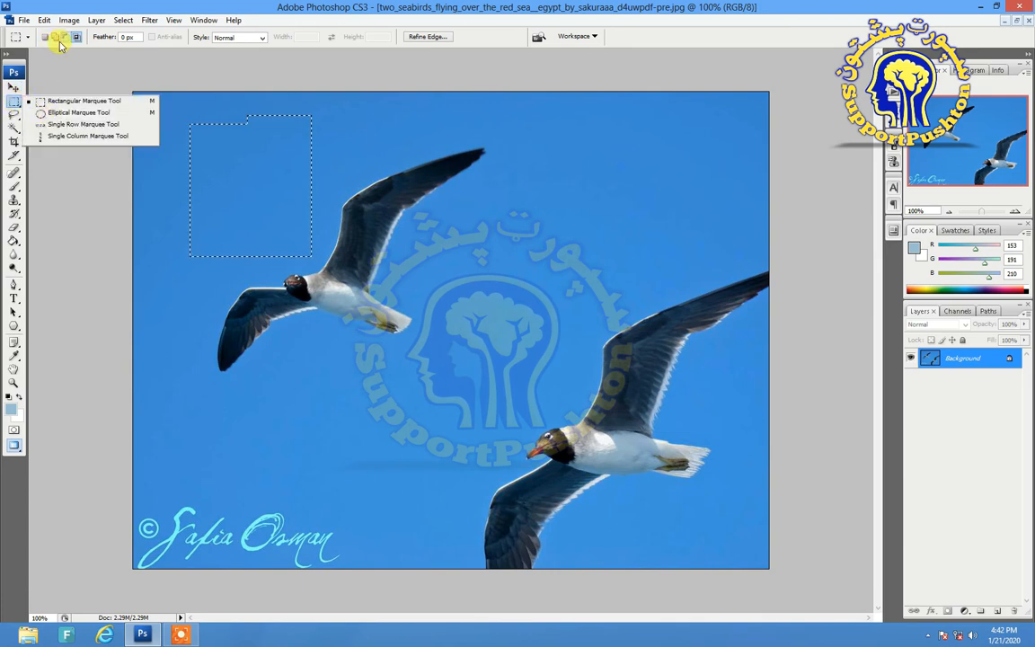
left_click(57, 39)
left_click(17, 104)
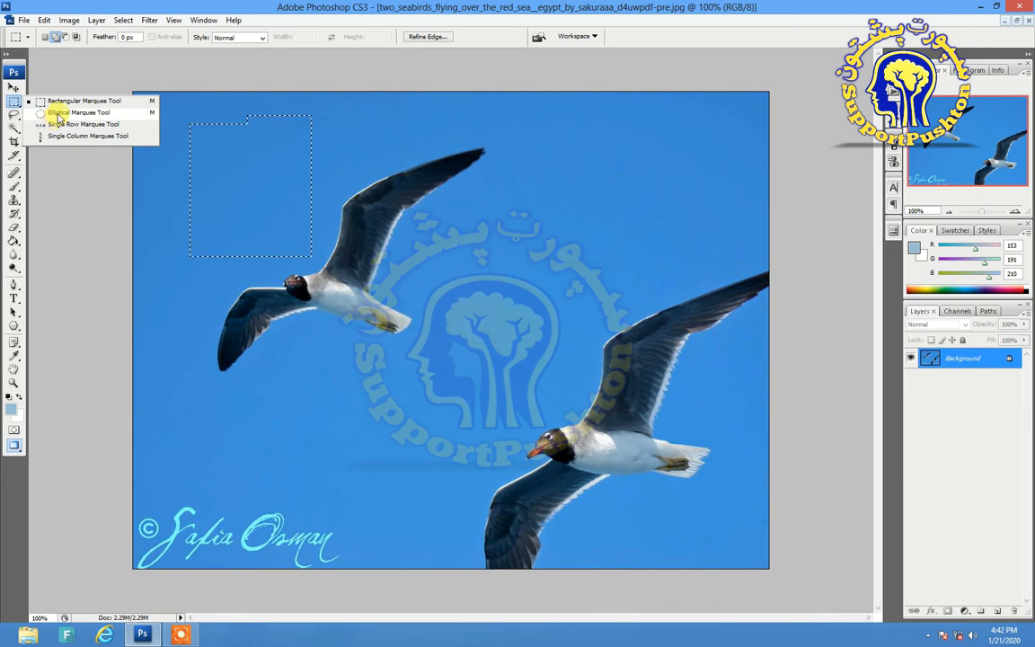
left_click(60, 113)
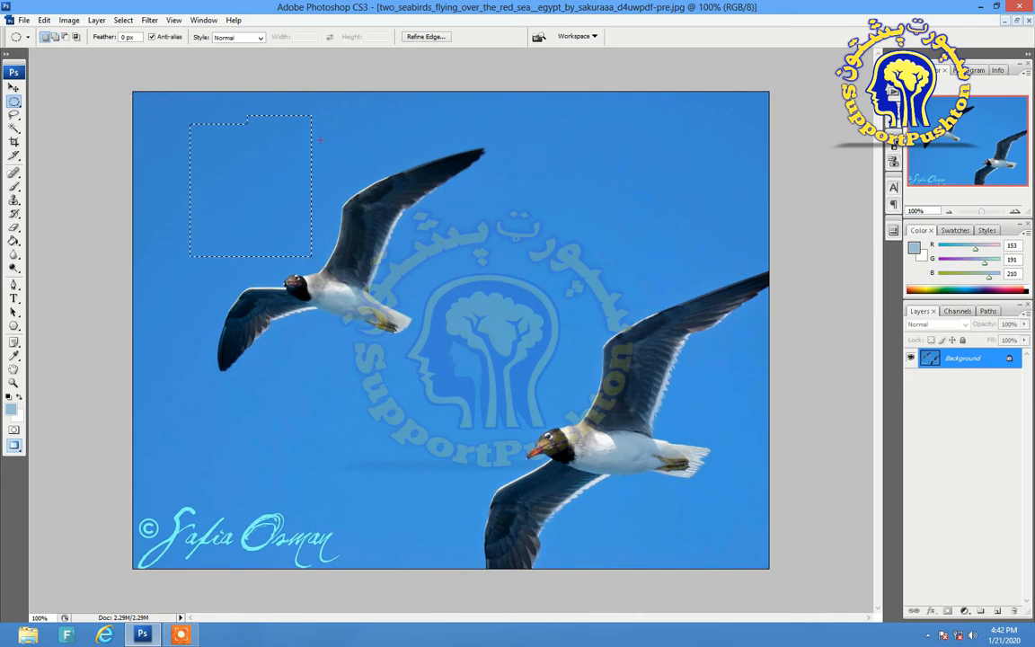
left_click(492, 238)
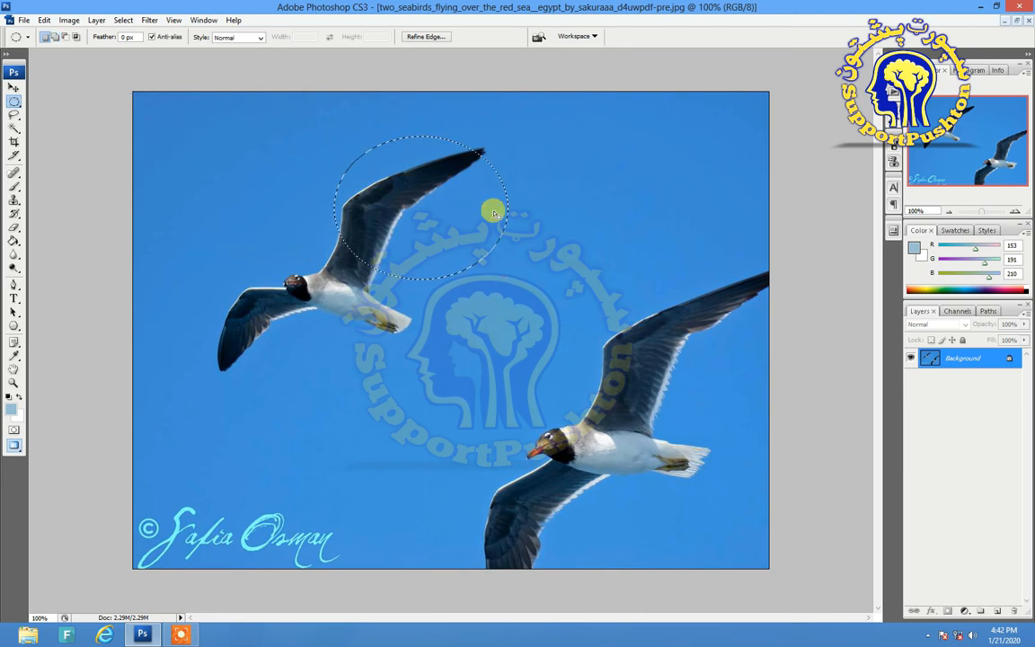
left_click_drag(611, 304, 499, 169)
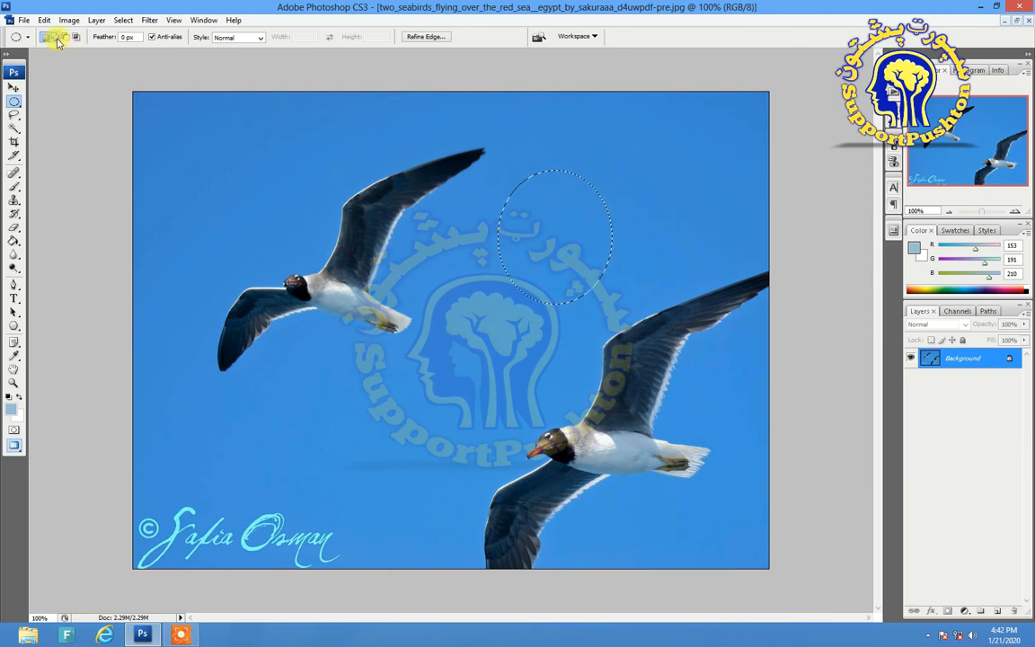
Build a chain of three overlapping ellipses from the sky across the upper bird's raised wing in Add to selection mode
left_click(183, 144)
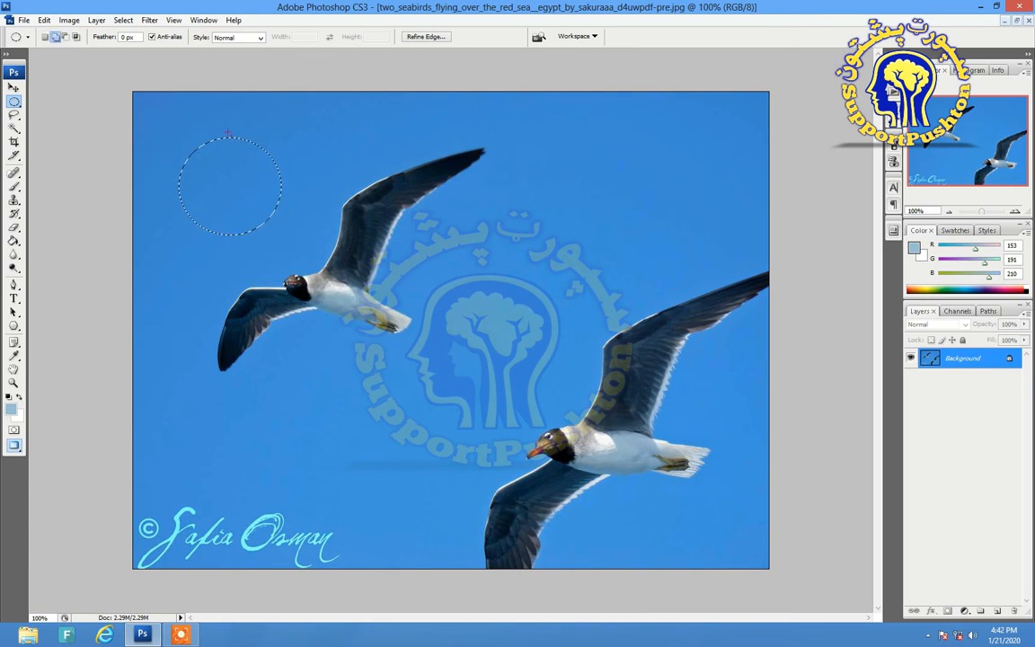
left_click_drag(327, 247, 273, 136)
left_click_drag(378, 207, 377, 208)
Select two single-pixel rows across the upper bird's raised wing with the Single Row Marquee tool, using Add to selection mode
left_click(14, 100)
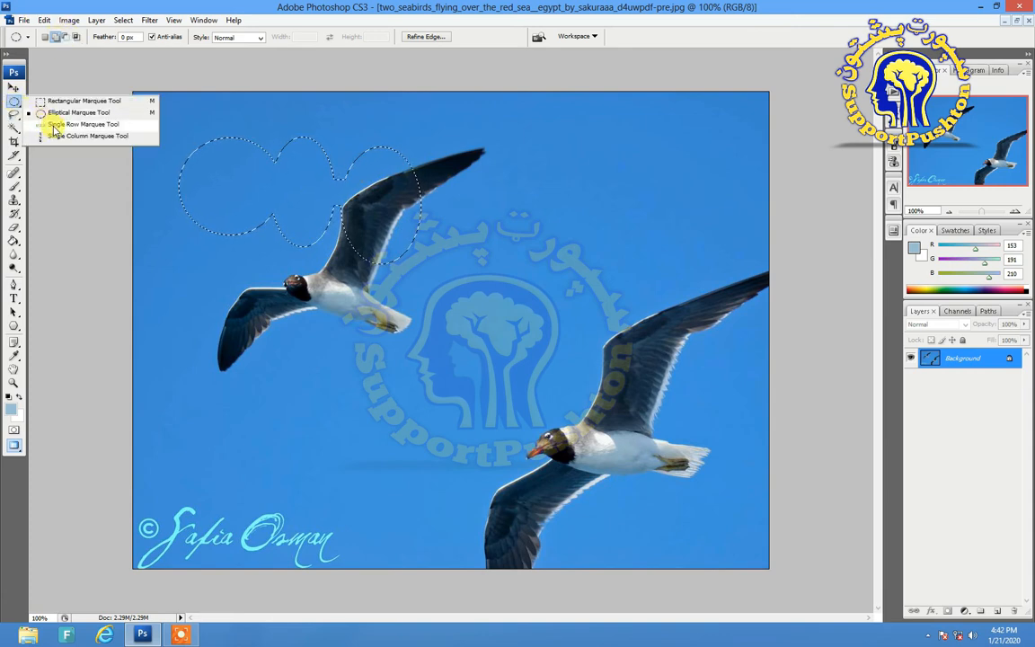
left_click(83, 124)
left_click(296, 146)
left_click_drag(424, 241, 423, 220)
left_click(56, 37)
left_click(244, 197)
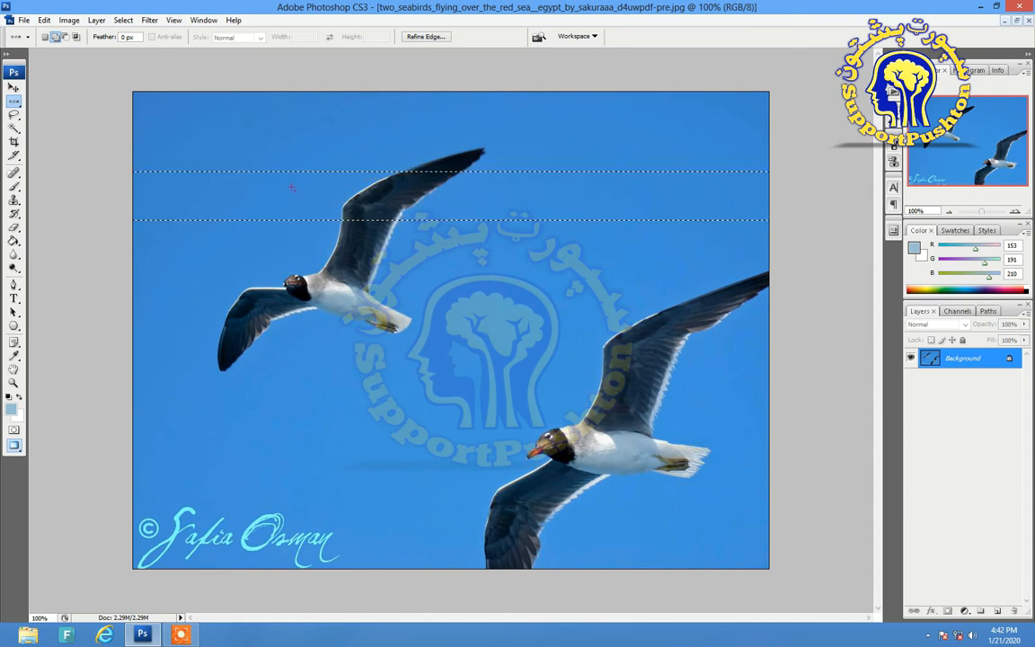
Deselect the rows, and select a single-pixel column through the upper bird's lowered wing with the Single Column Marquee tool
left_click(14, 104)
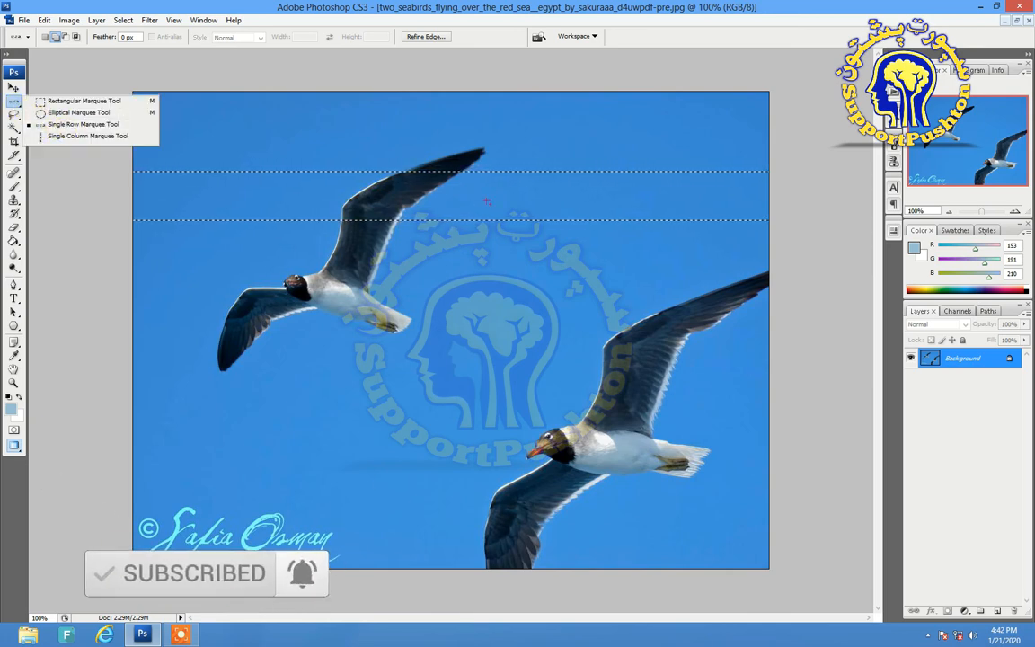
left_click(90, 136)
key("ctrl+d")
left_click(238, 319)
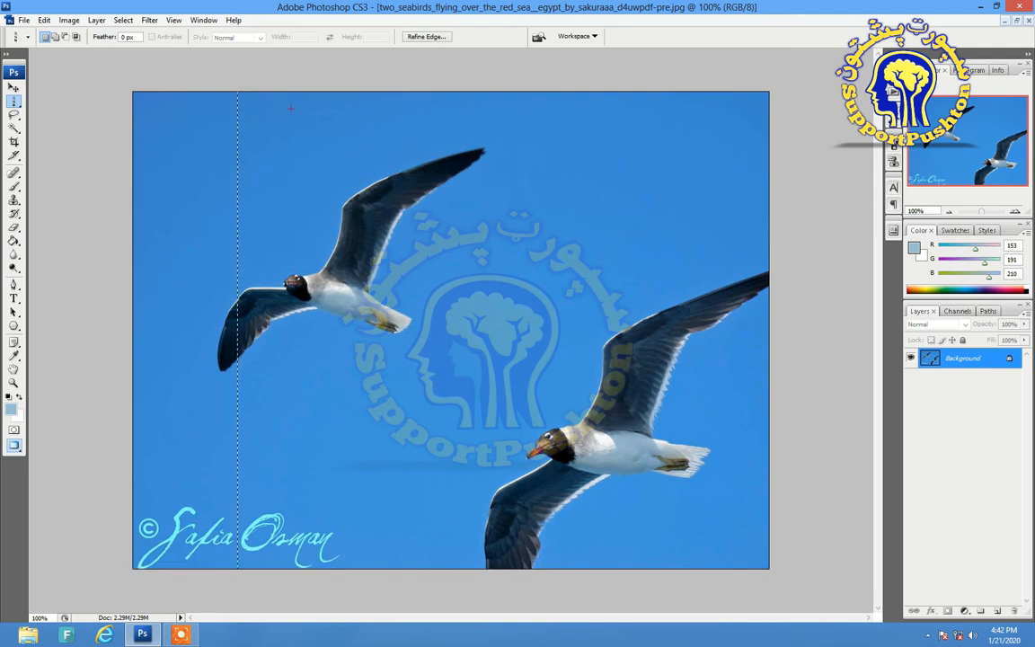
Add six more single-pixel columns across the photo, from the upper bird's body to the lower bird's body, in Add to selection mode
left_click(55, 37)
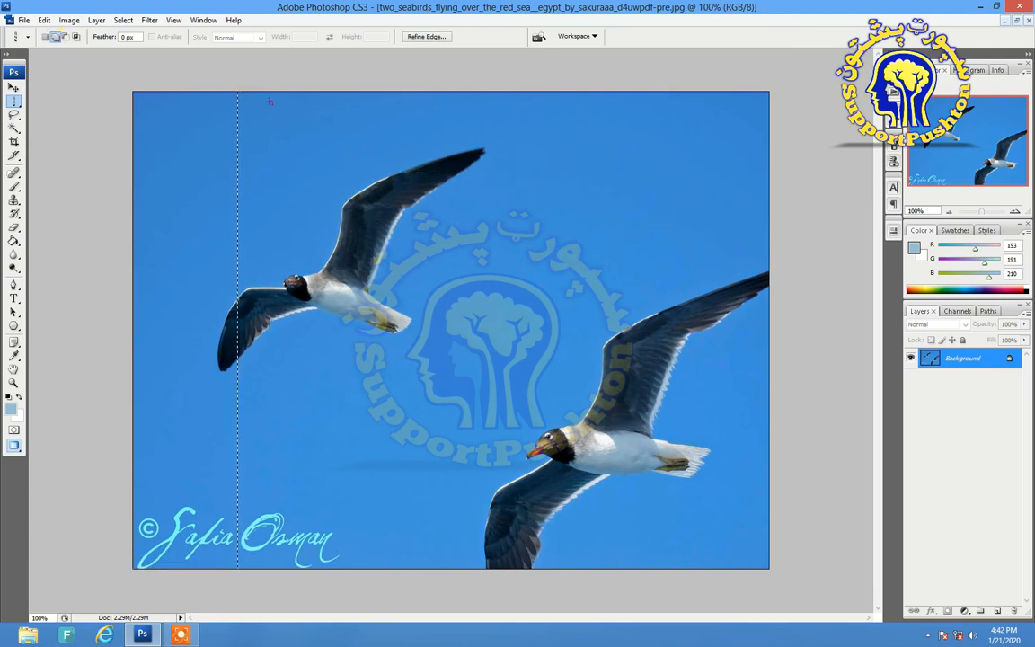
left_click(321, 189)
left_click(387, 180)
left_click(461, 166)
left_click(494, 164)
left_click(561, 165)
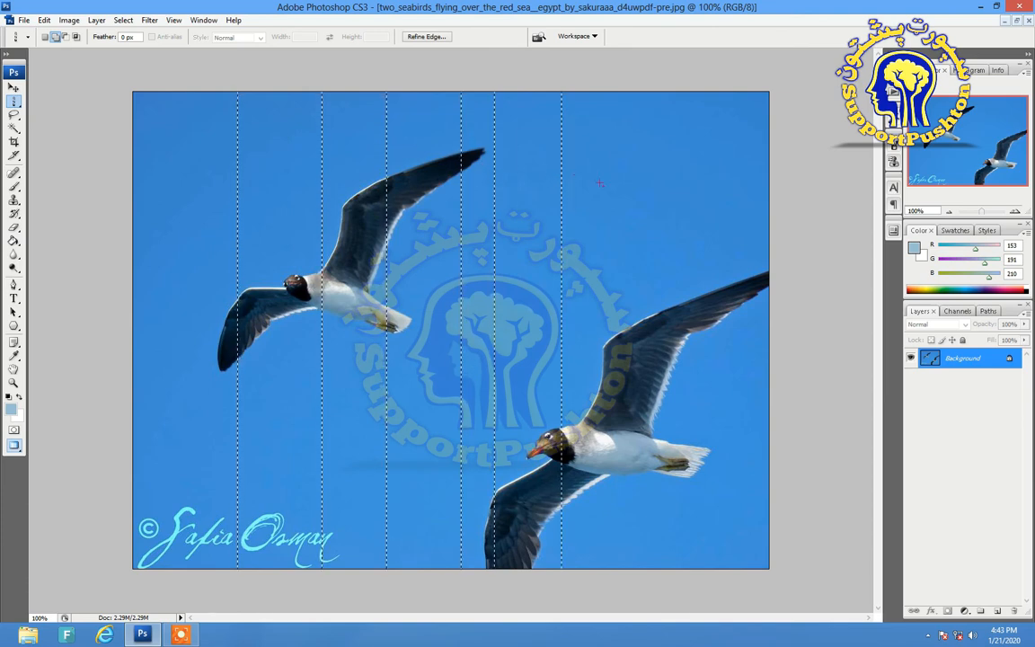
left_click(604, 164)
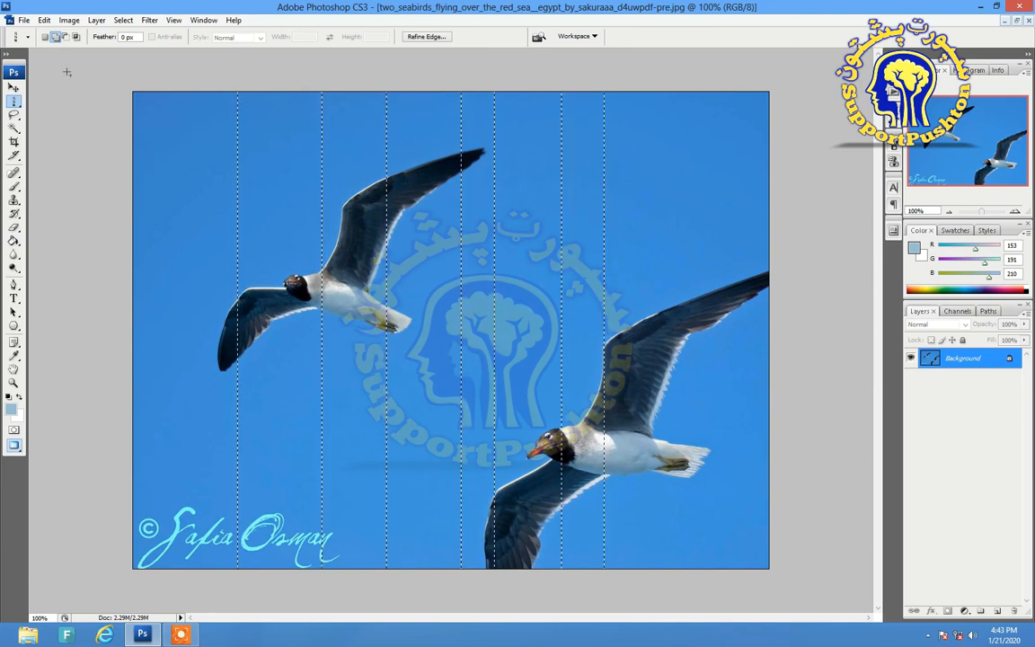
Add eight single-pixel rows across the upper part of the photo with the Single Row Marquee tool in Add to selection mode
left_click(13, 100)
left_click(56, 124)
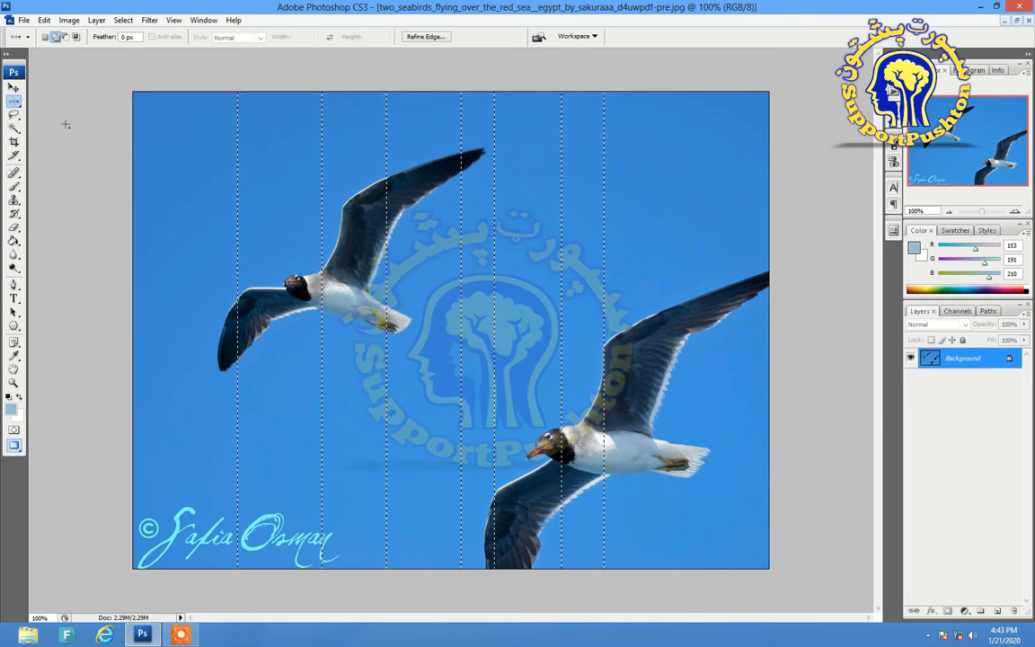
left_click(157, 141)
left_click(160, 177)
left_click(166, 208)
left_click(169, 241)
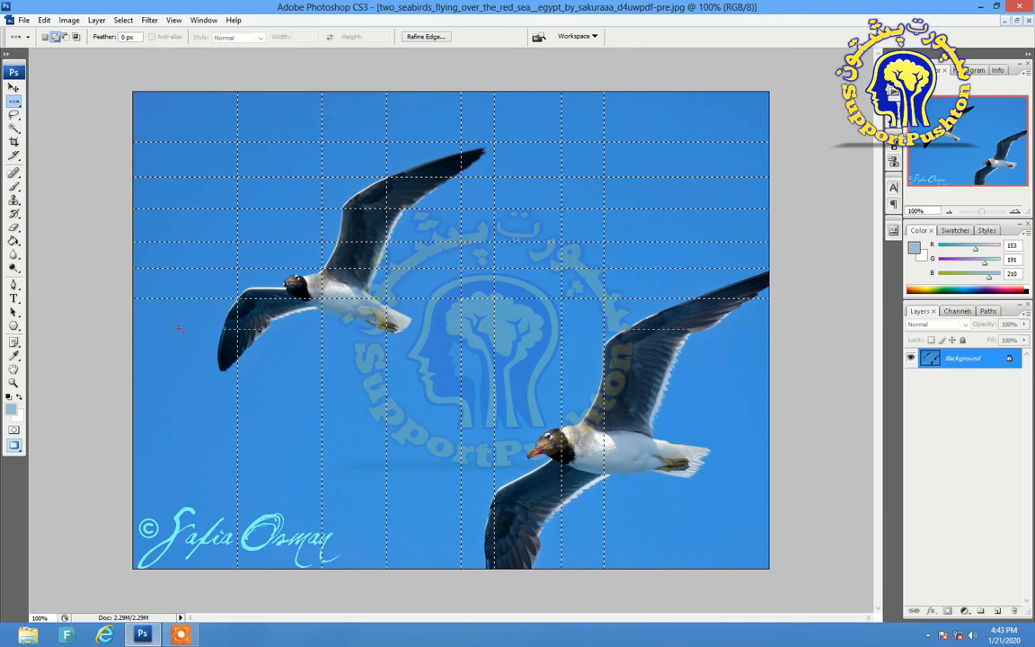
Add an ellipse beside the upper bird's raised wing and an overlapping rectangle in the sky to the grid of rows and columns
right_click(14, 100)
left_click(42, 113)
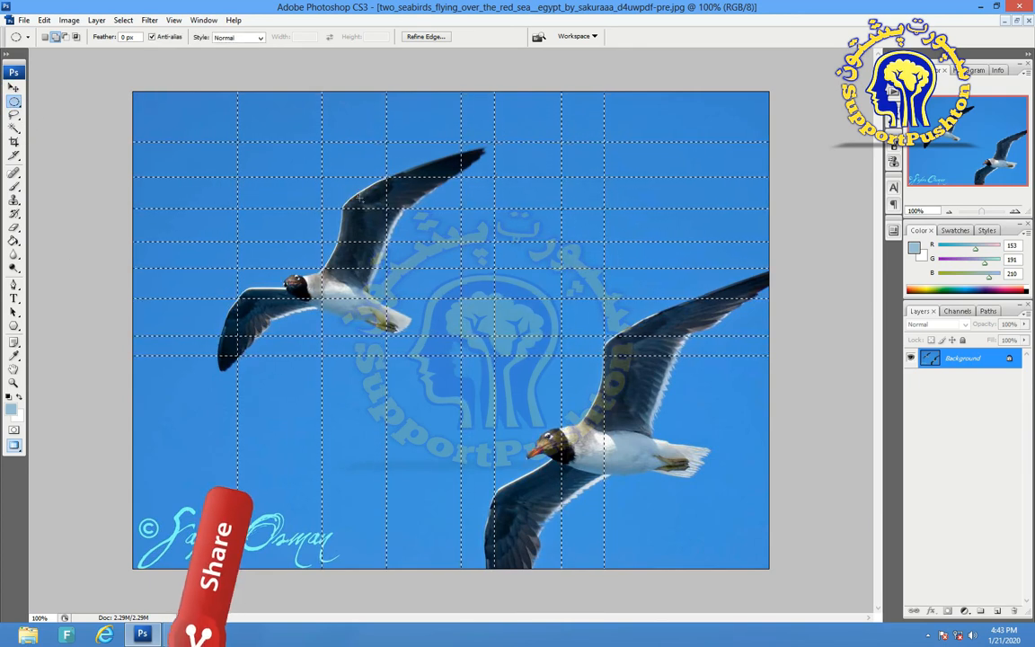
left_click_drag(506, 300, 516, 305)
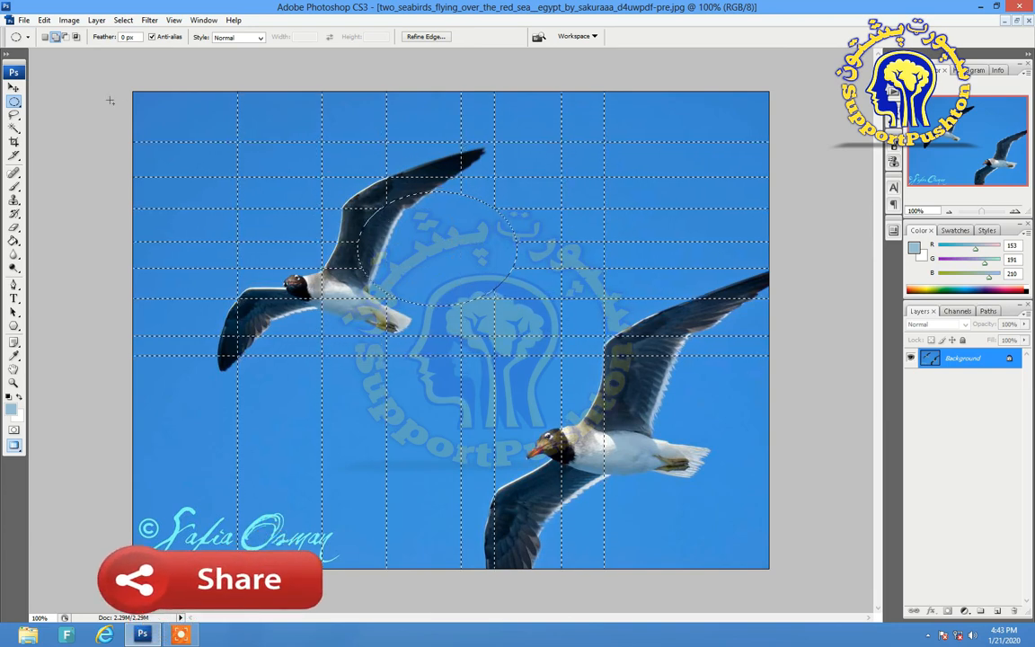
right_click(13, 100)
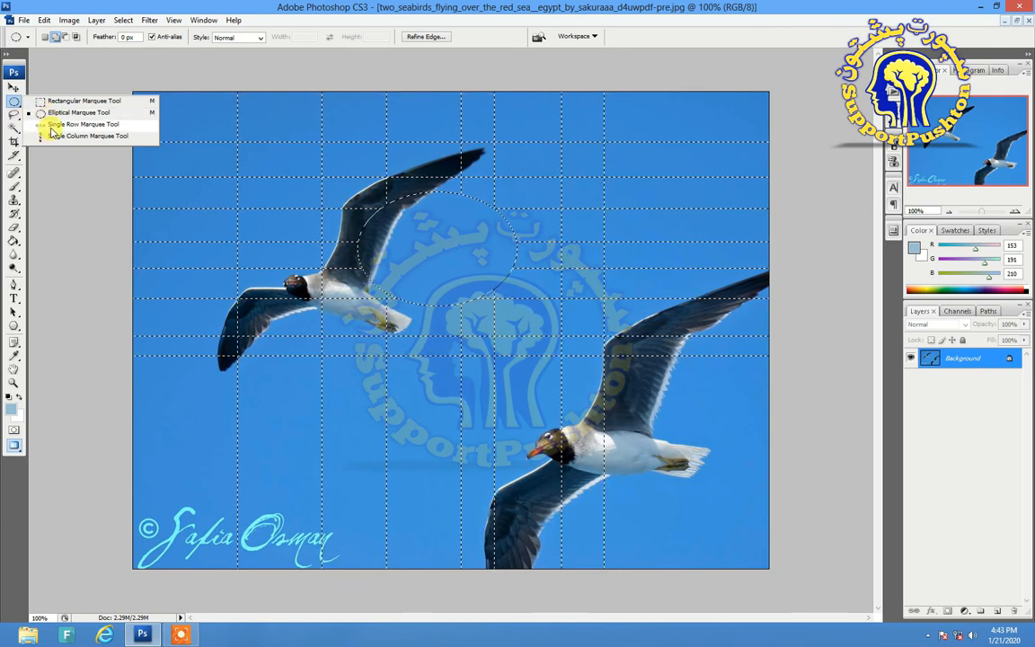
left_click(84, 100)
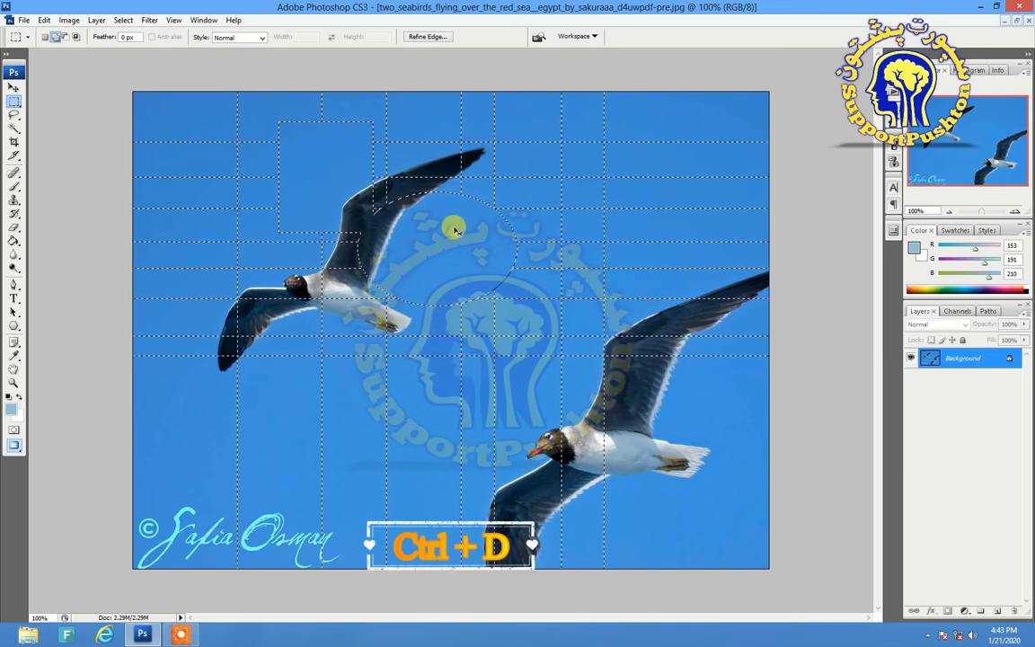
Clear the selection, and select a rectangle of sky beside the upper bird's raised wing on a new layer
key("ctrl+d")
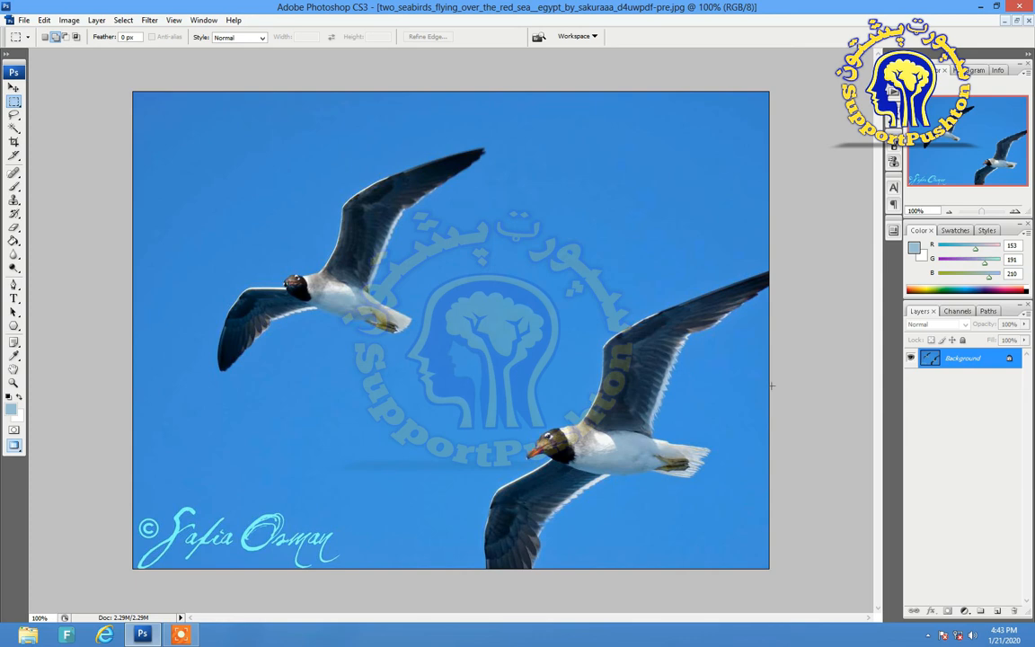
left_click(997, 613)
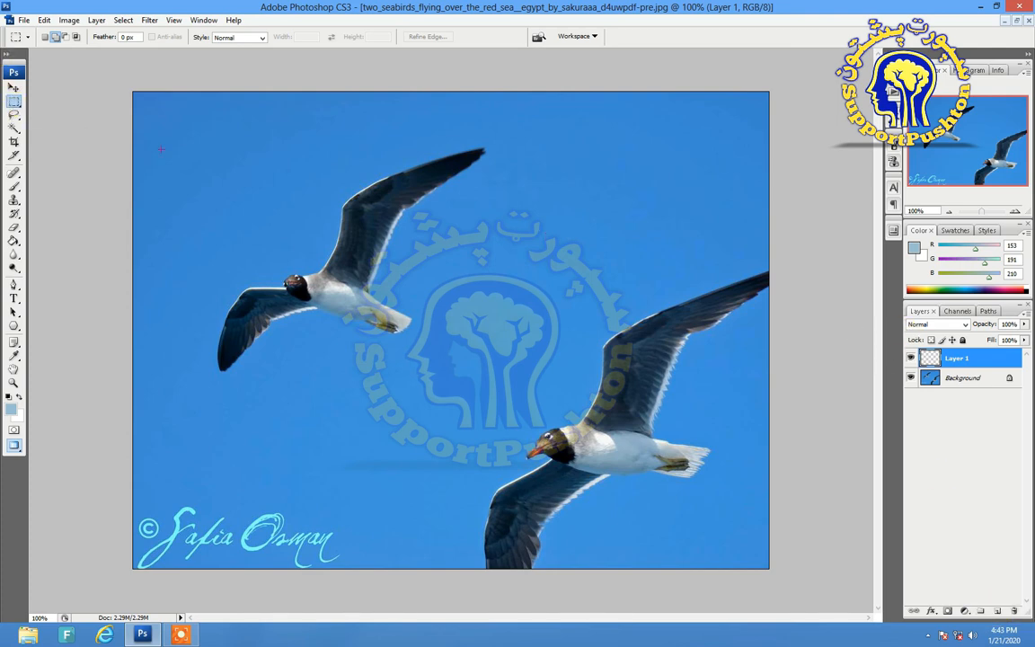
left_click_drag(248, 181, 330, 241)
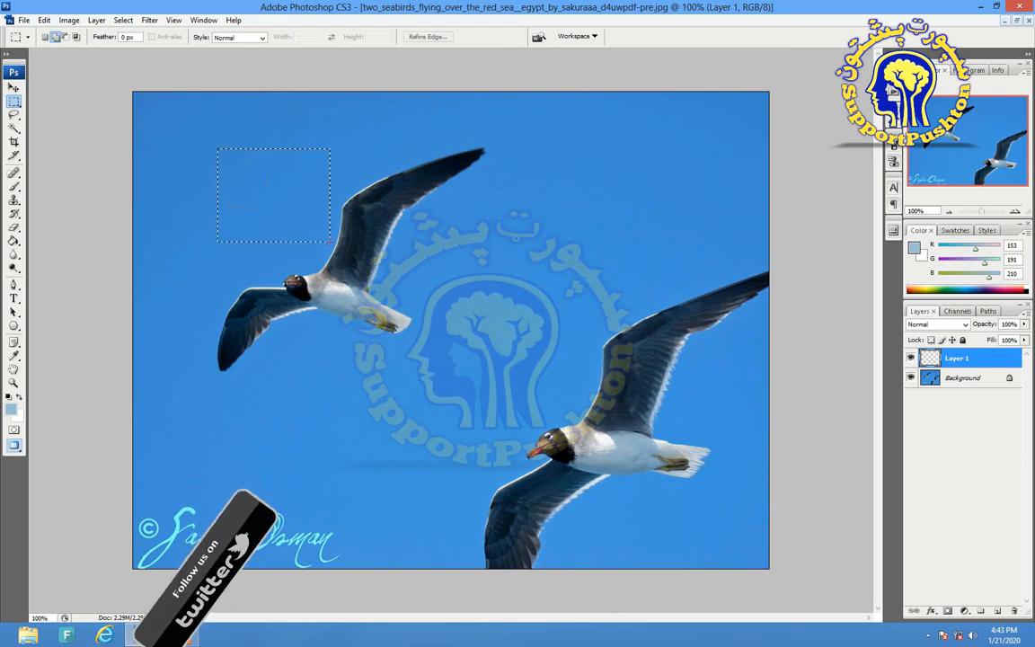
Try to move the rectangular selection on the empty Layer 1 with the Move tool
left_click(14, 87)
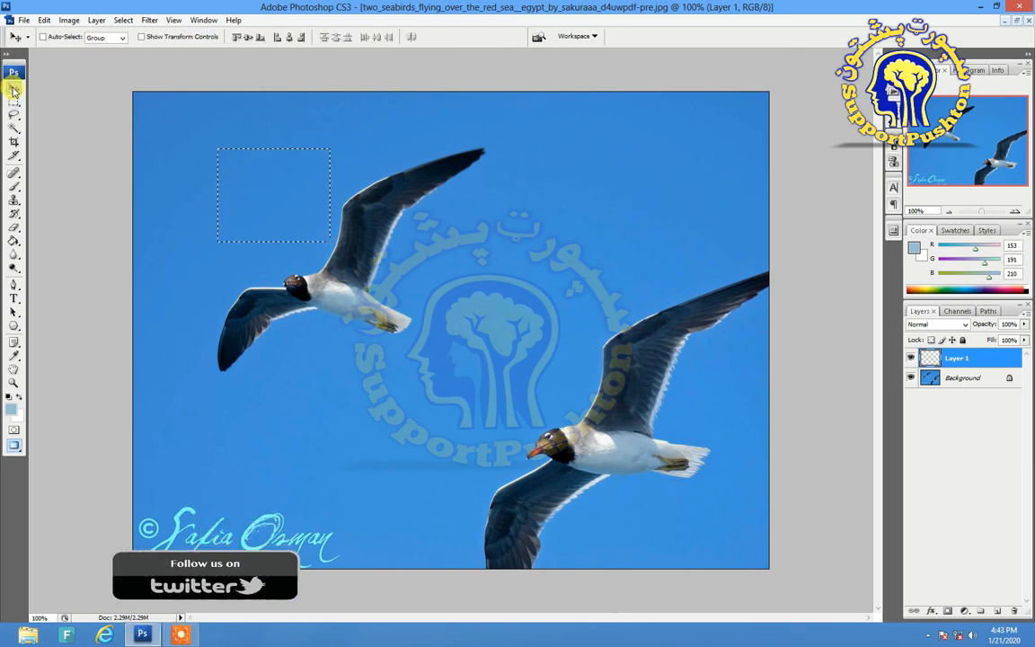
left_click(262, 190)
left_click(526, 242)
left_click(351, 203)
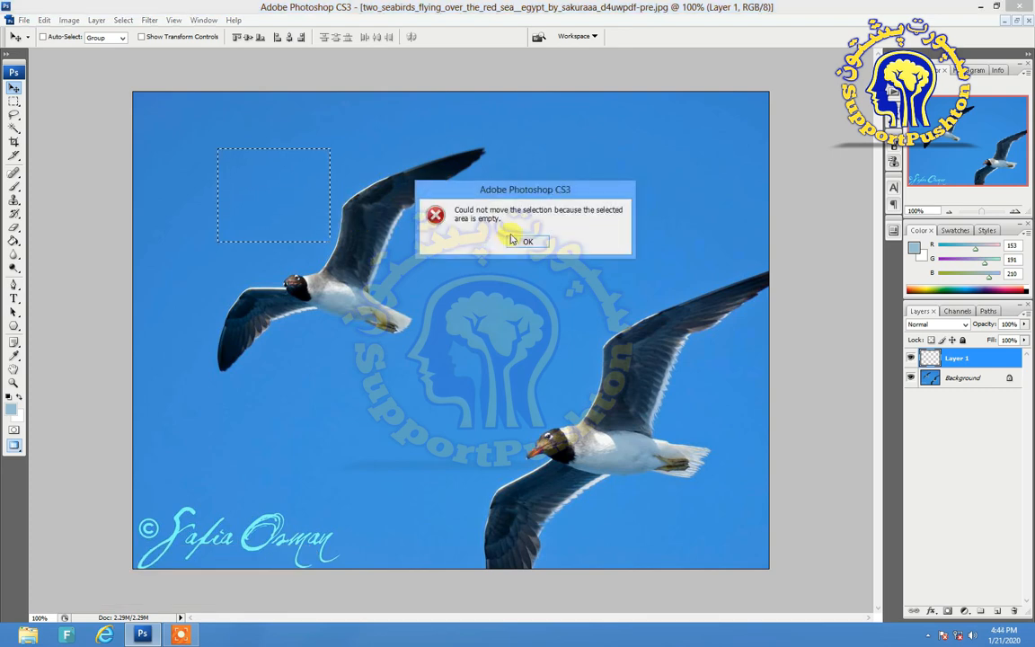
left_click(525, 243)
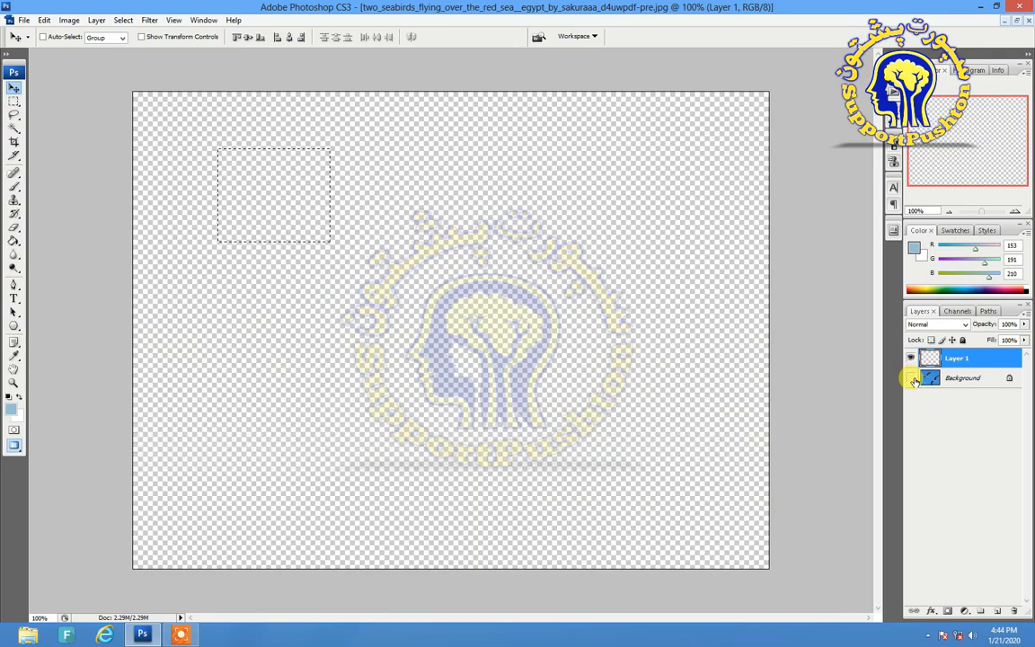
Toggle the Background layer's visibility repeatedly to examine what Layer 1 contains inside the selection
left_click(910, 376)
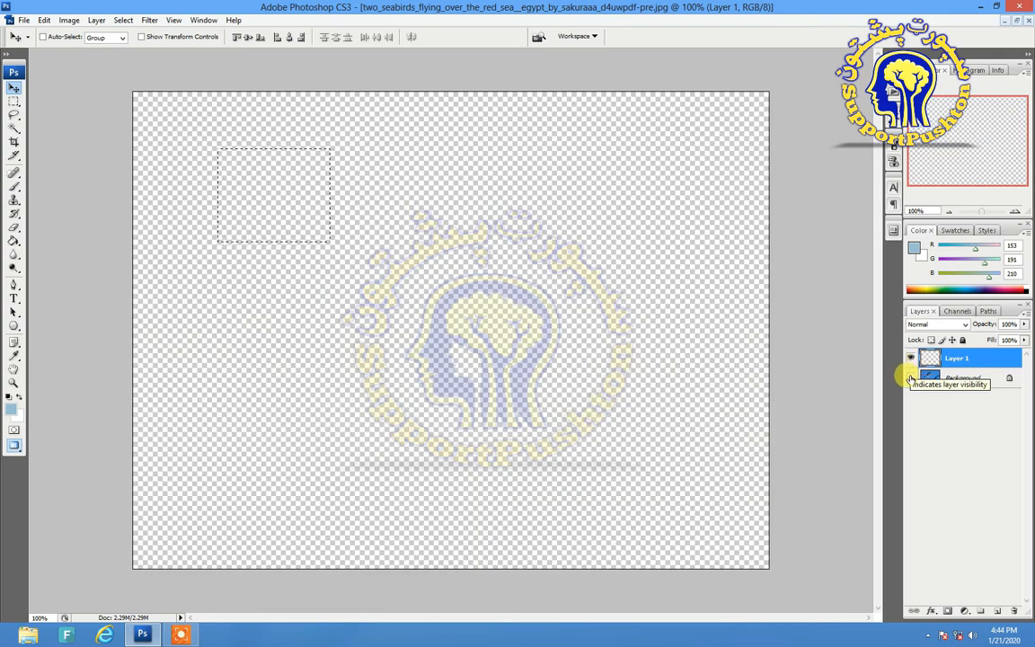
left_click(911, 378)
left_click(910, 378)
left_click(911, 378)
left_click(910, 379)
left_click(911, 378)
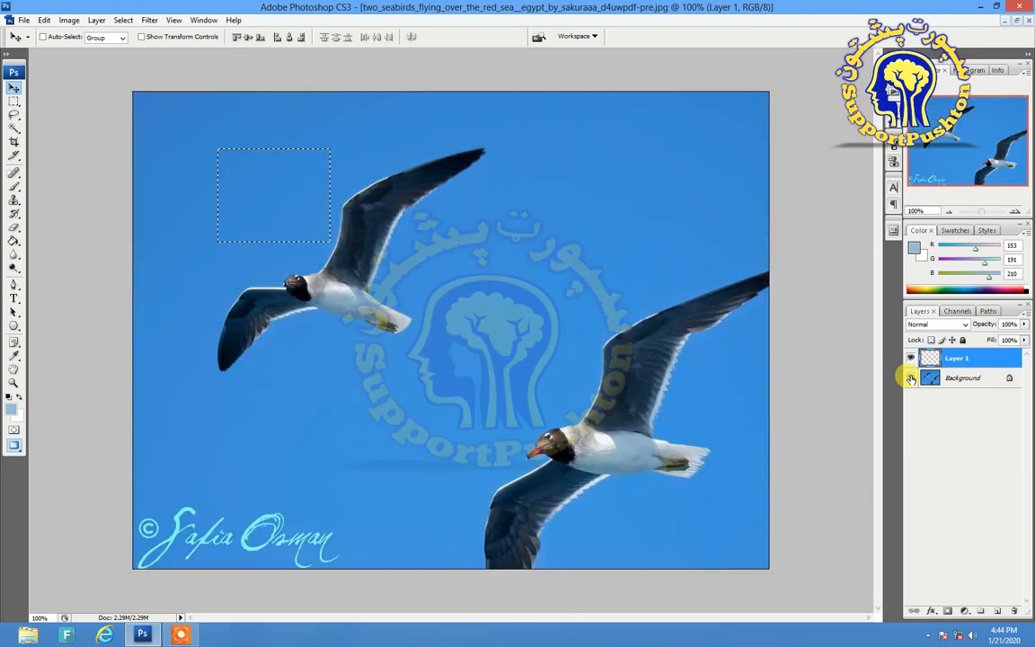
left_click(911, 378)
left_click(911, 378)
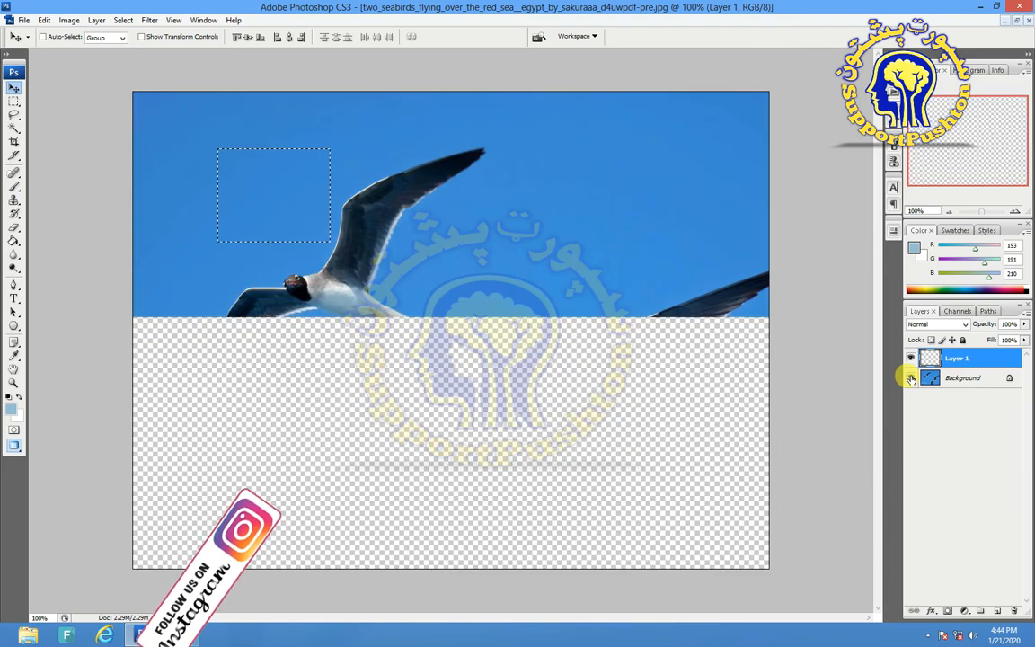
Try moving the selected sky rectangle over the upper bird's raised wing twice on the Background layer, undoing each move
left_click(938, 380)
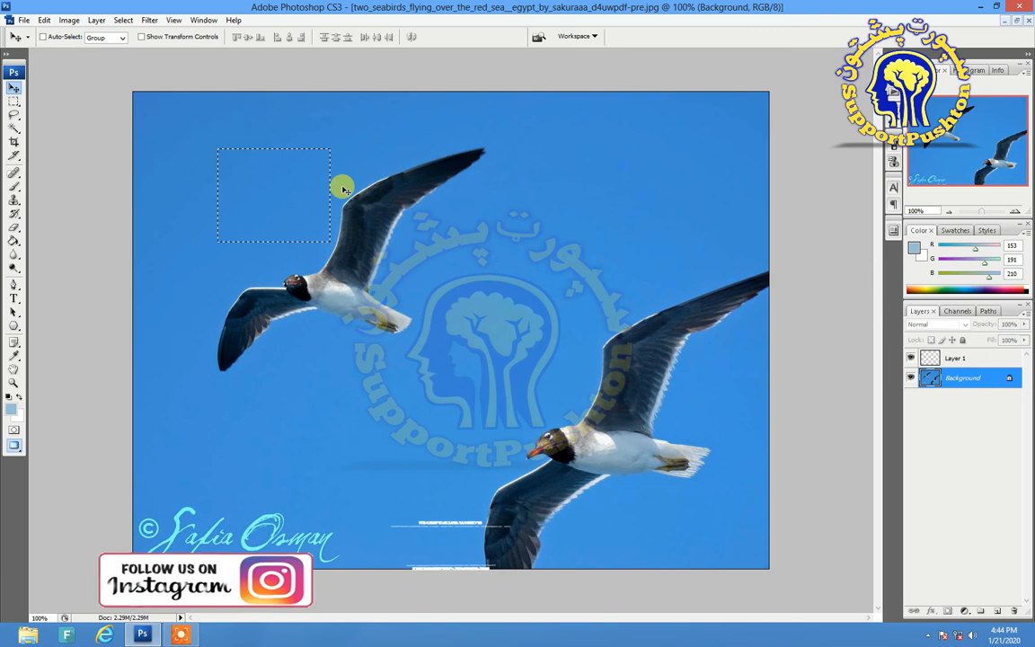
left_click_drag(300, 199, 409, 221)
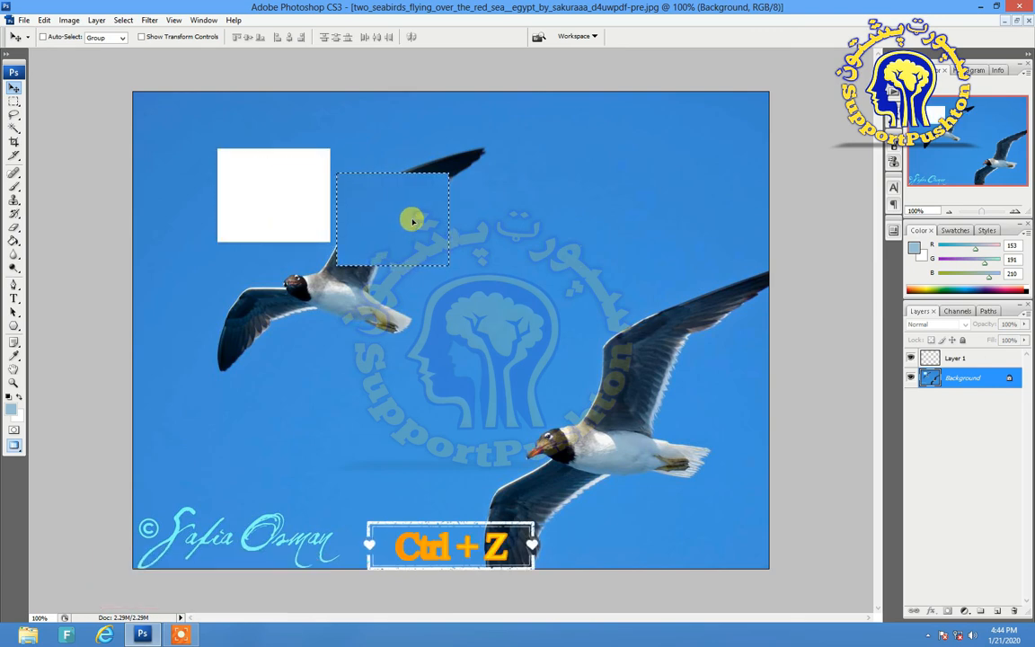
key("ctrl+z")
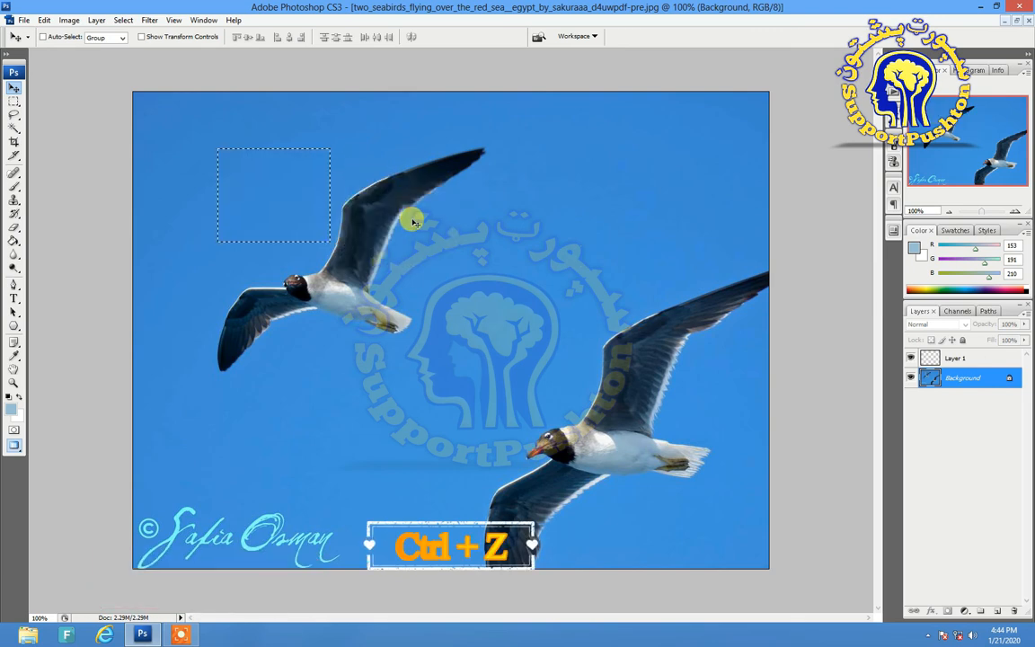
left_click_drag(336, 218, 389, 236)
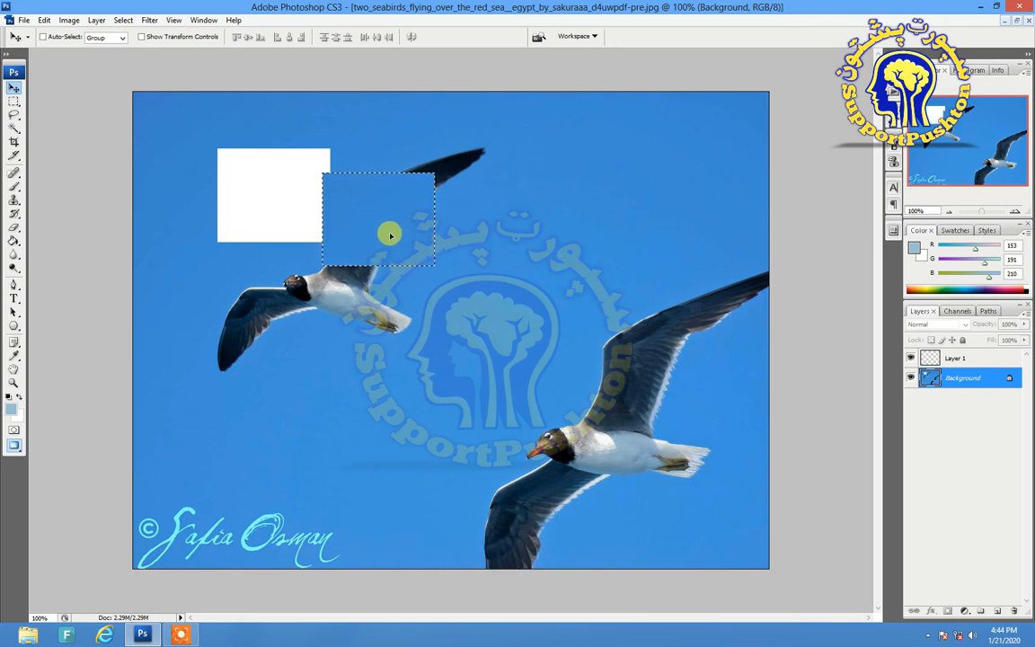
key("ctrl+alt+z")
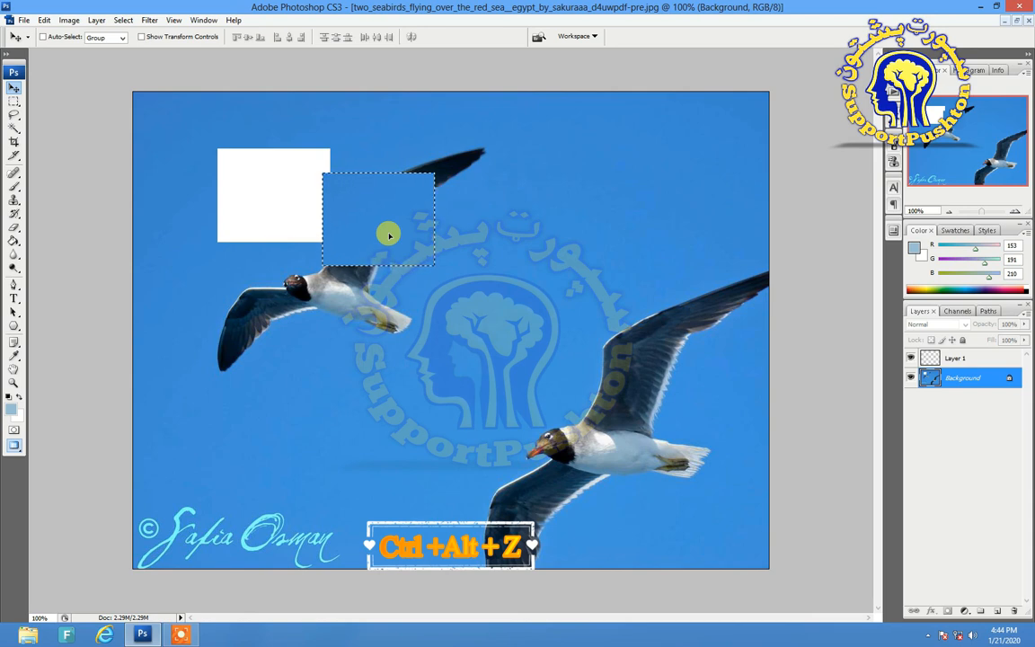
left_click_drag(385, 237, 272, 206)
key("ctrl+alt+z")
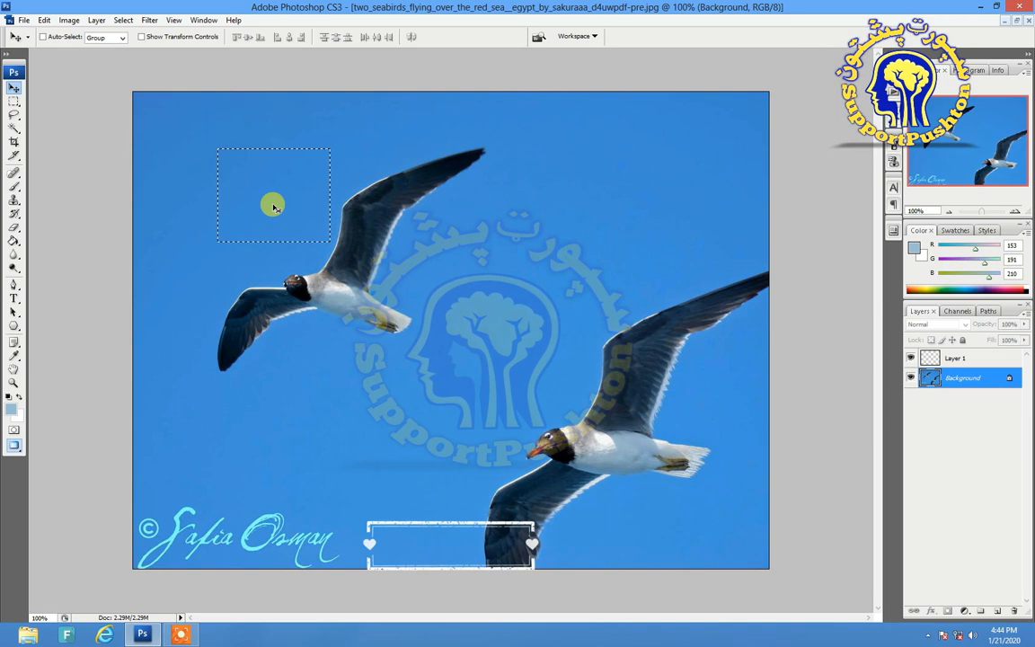
Revert the photo to its last saved version
key("F12")
left_click(23, 20)
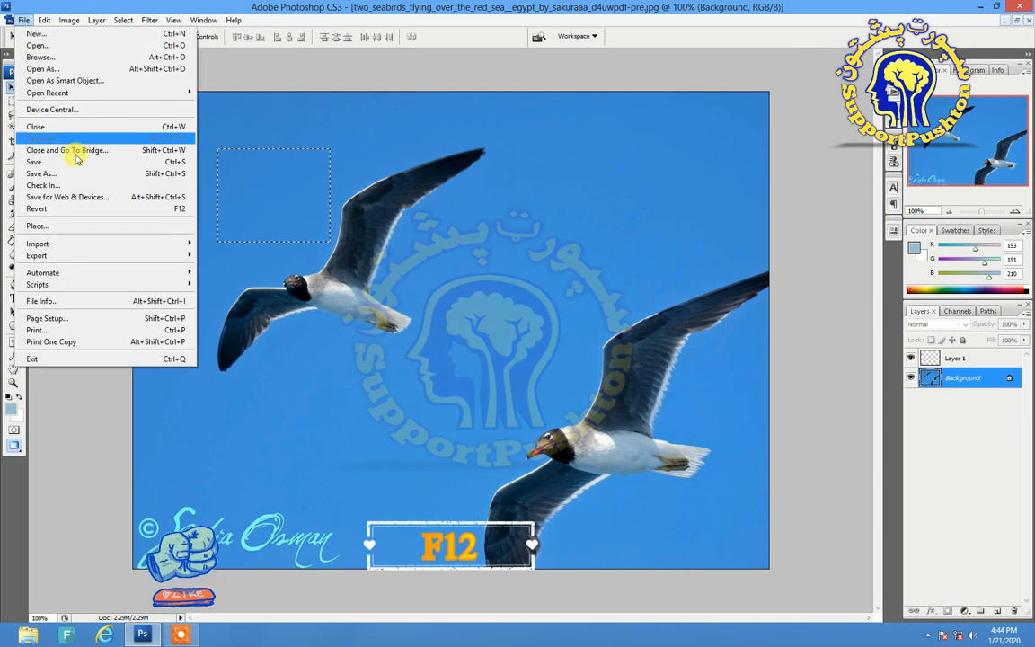
left_click(36, 208)
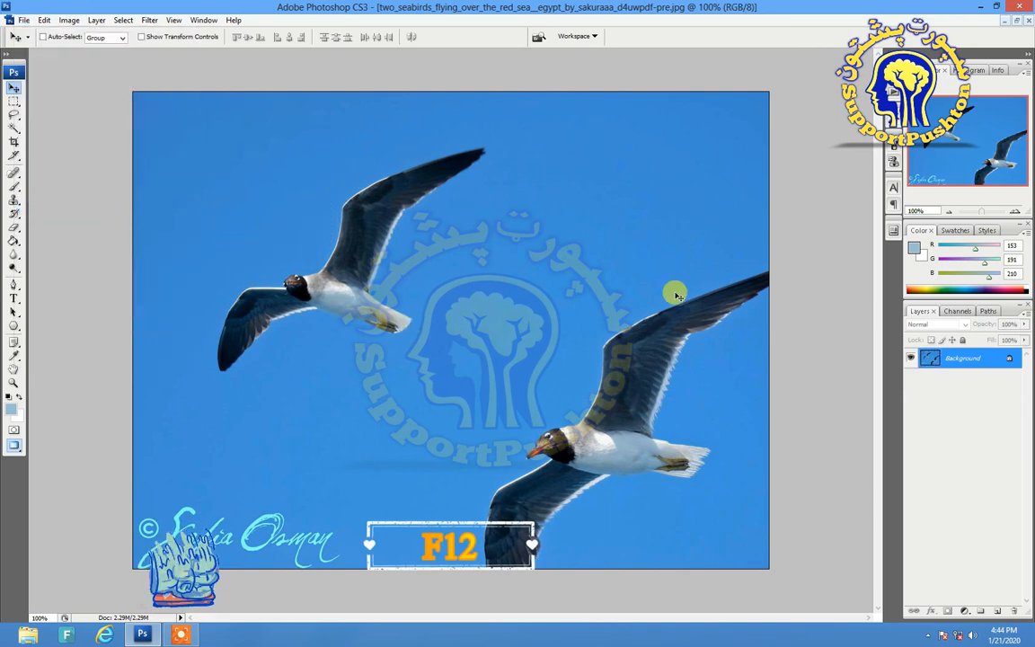
On a new layer, select a rectangle of sky beside the upper bird's raised wing and paint it light blue with the size 175 brush
left_click(997, 613)
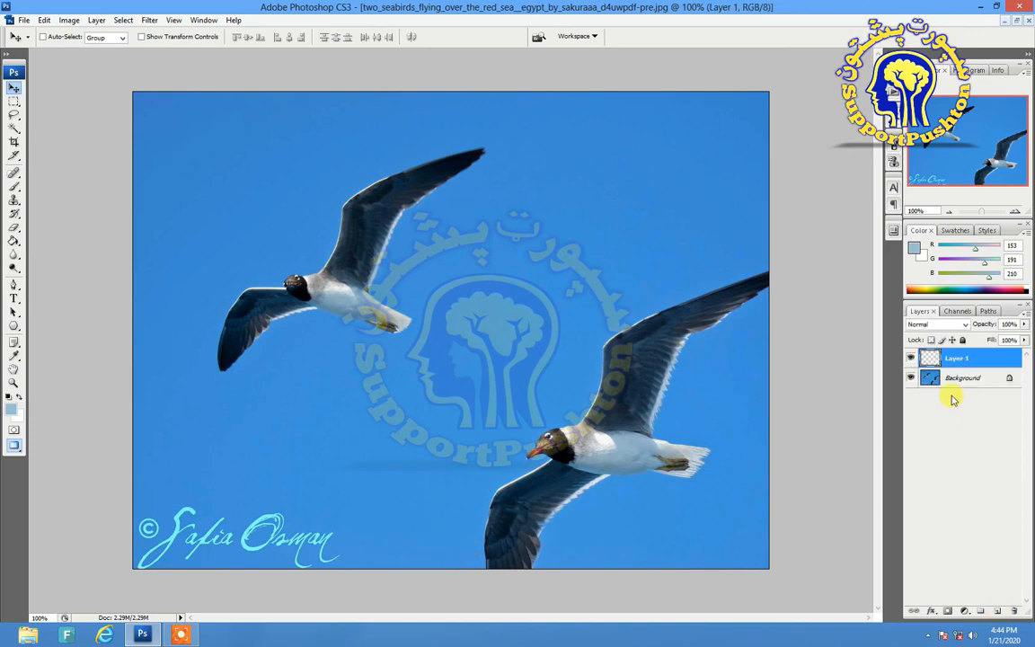
left_click(14, 103)
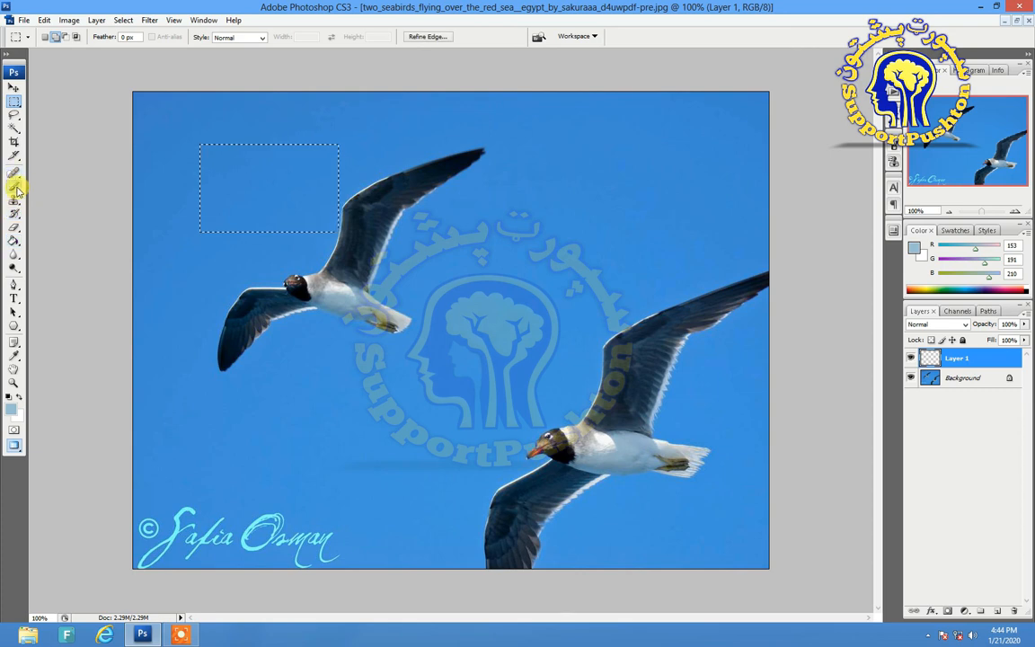
left_click(15, 186)
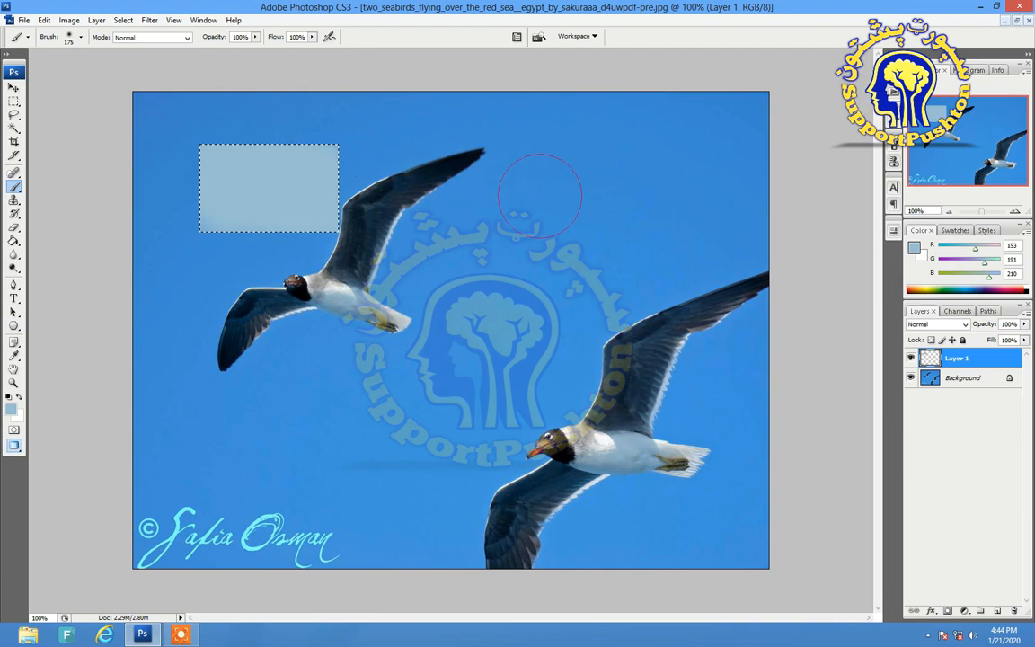
Toggle the visibility of the Background and Layer 1 to examine the painted rectangle separately from the photo
left_click(911, 379)
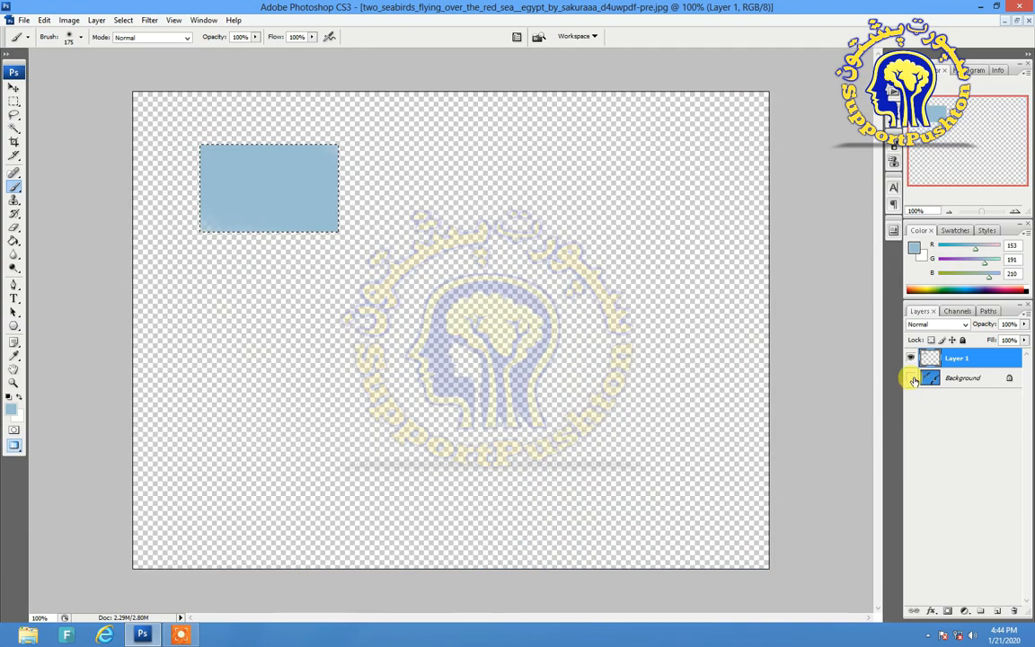
left_click(911, 378)
left_click(911, 378)
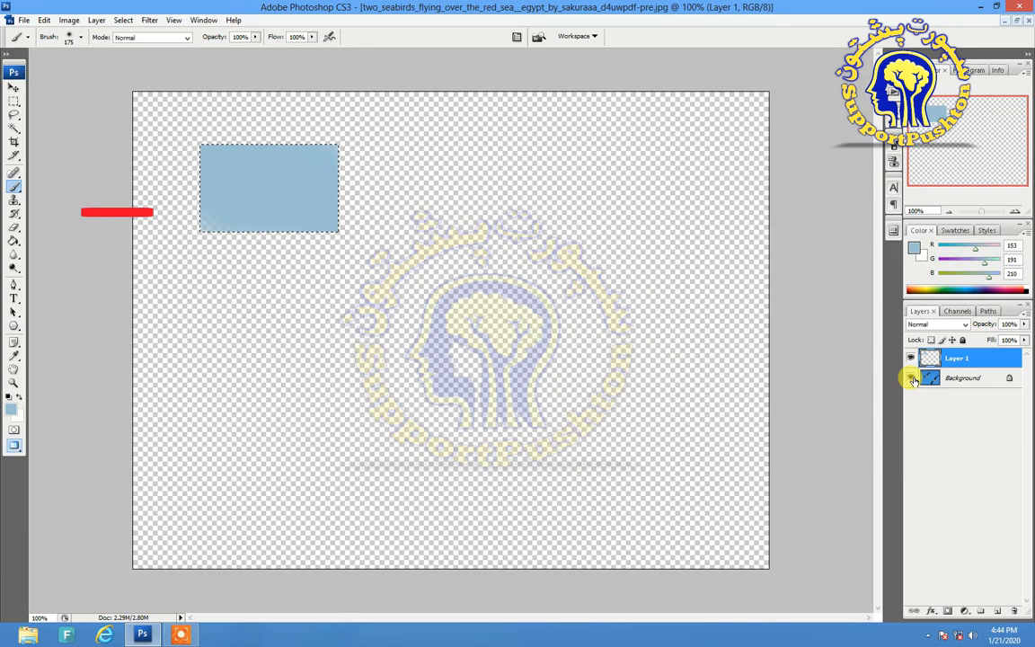
left_click(910, 379)
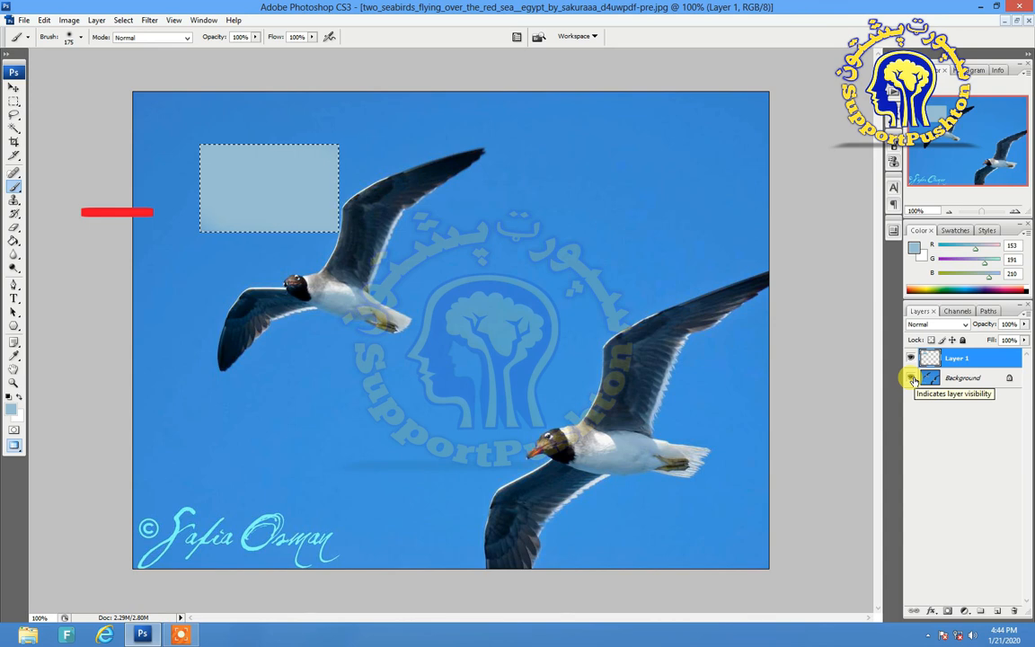
left_click(911, 378)
left_click(911, 379)
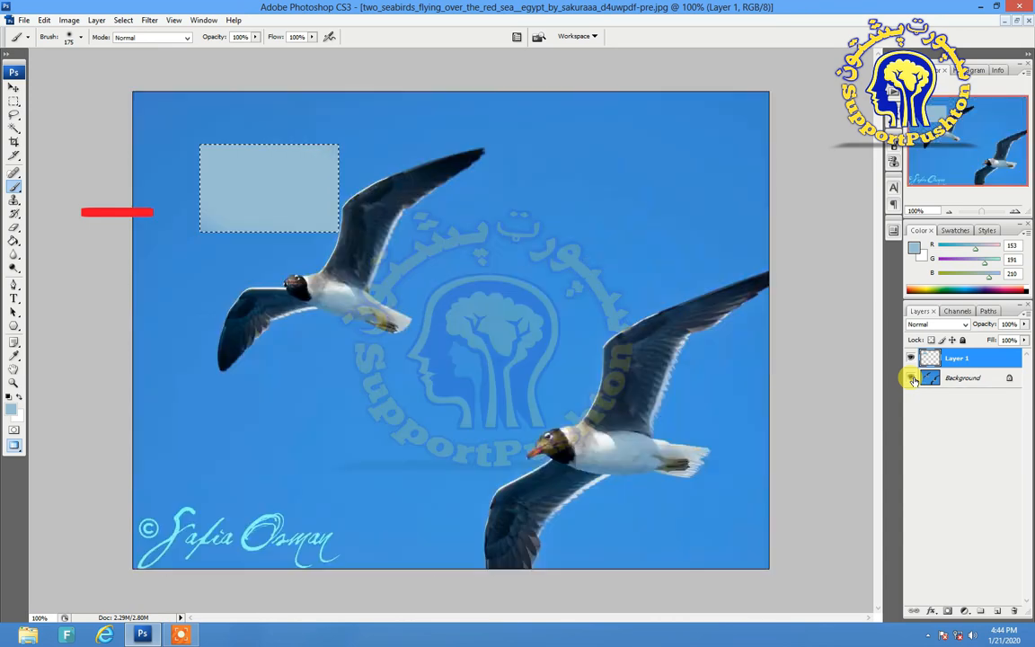
left_click(910, 359)
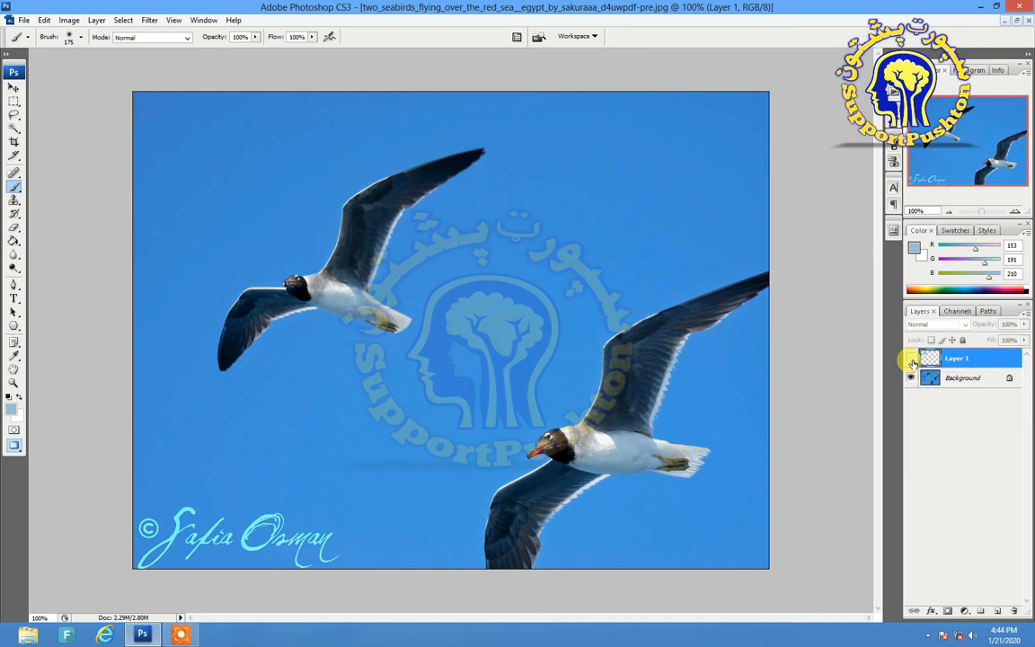
left_click(910, 358)
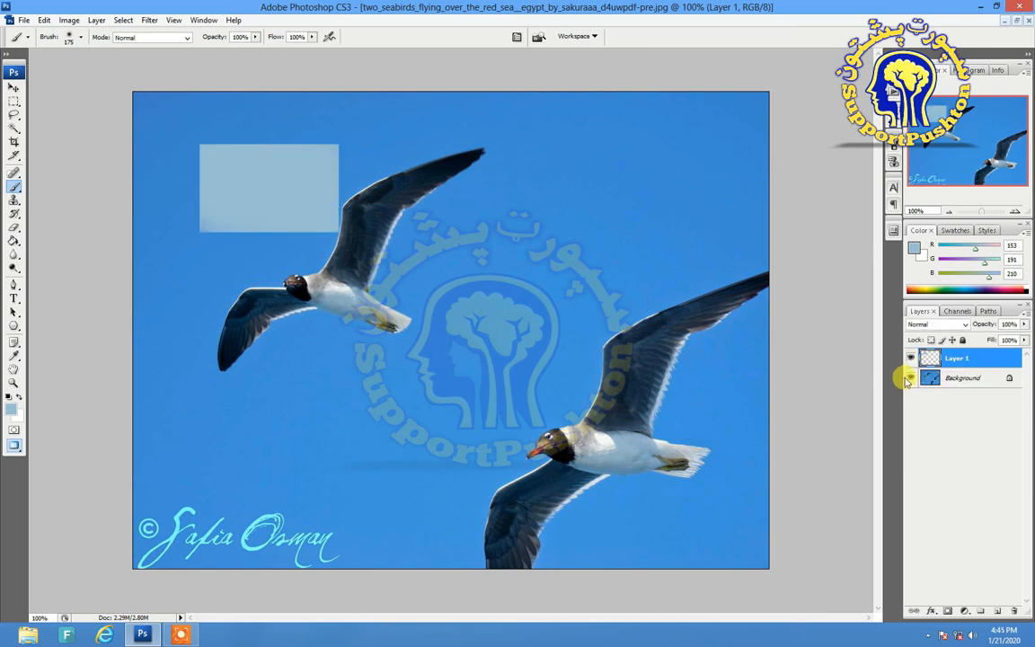
left_click(910, 378)
left_click(910, 377)
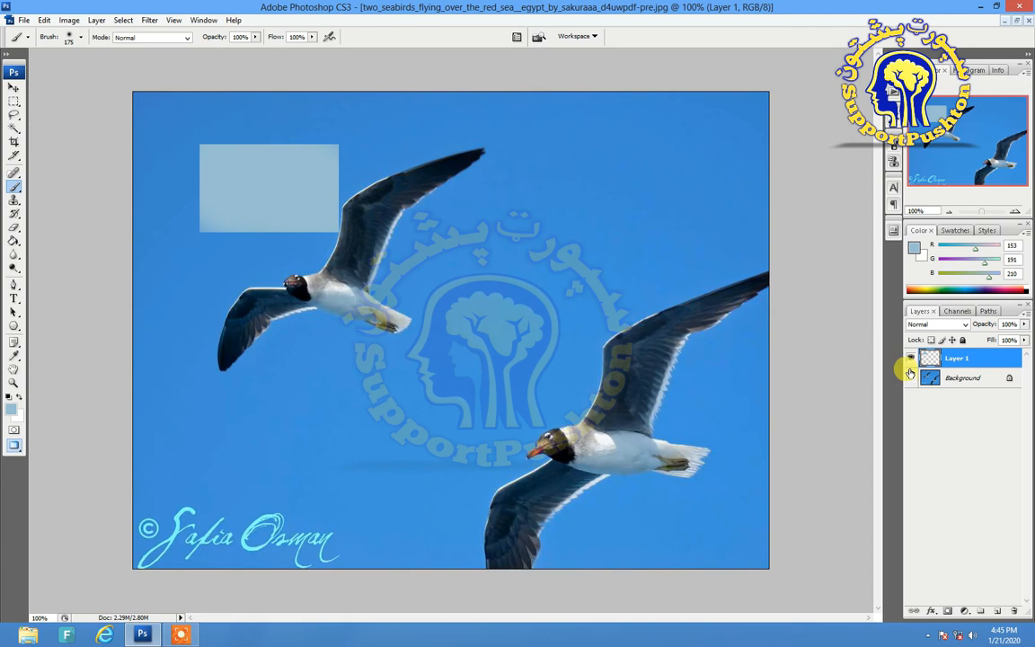